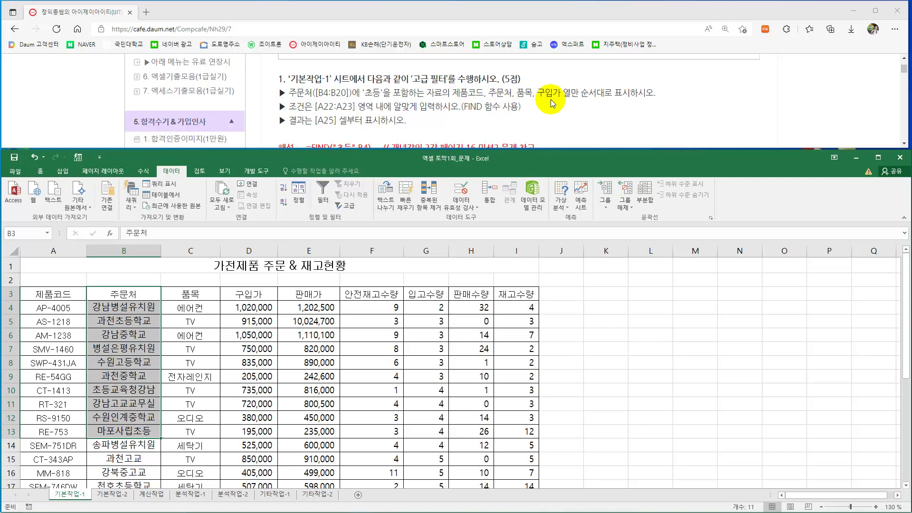
Copy the 제품코드, 주문처, 품목 and 구입가 headings from A3:D3 to the output area starting at A25
click(64, 294)
drag(63, 294, 243, 294)
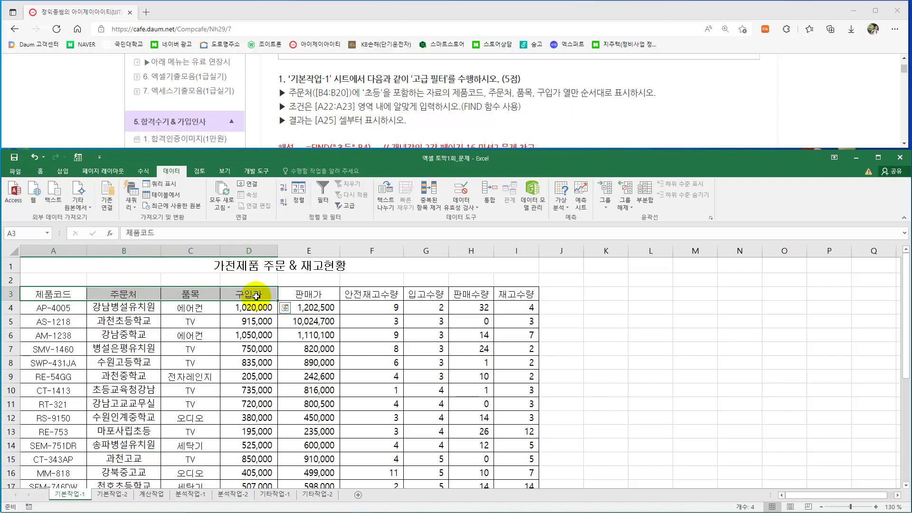
key(ctrl+c)
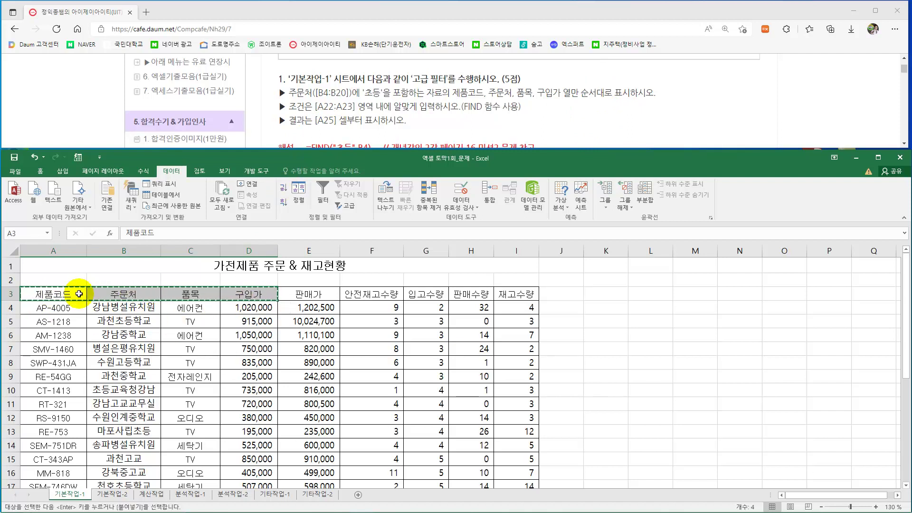
click(152, 350)
scroll(153, 352, down, 5)
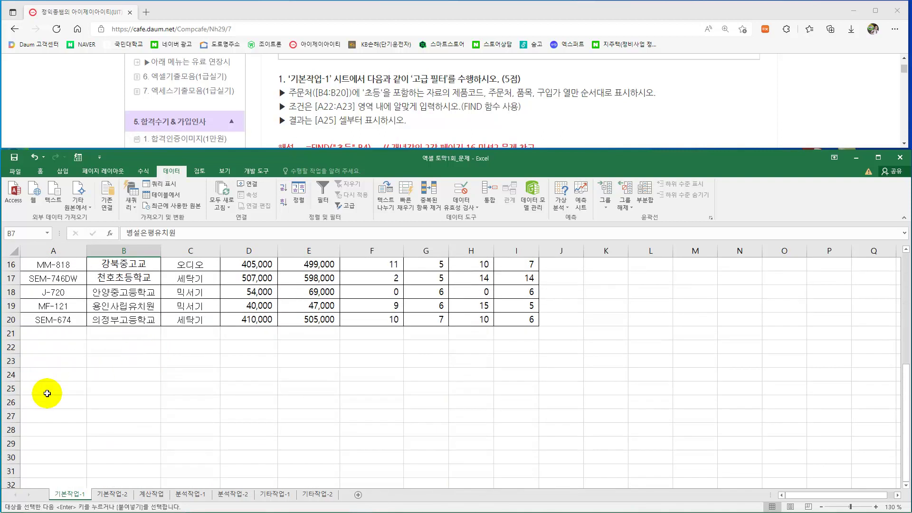
click(47, 388)
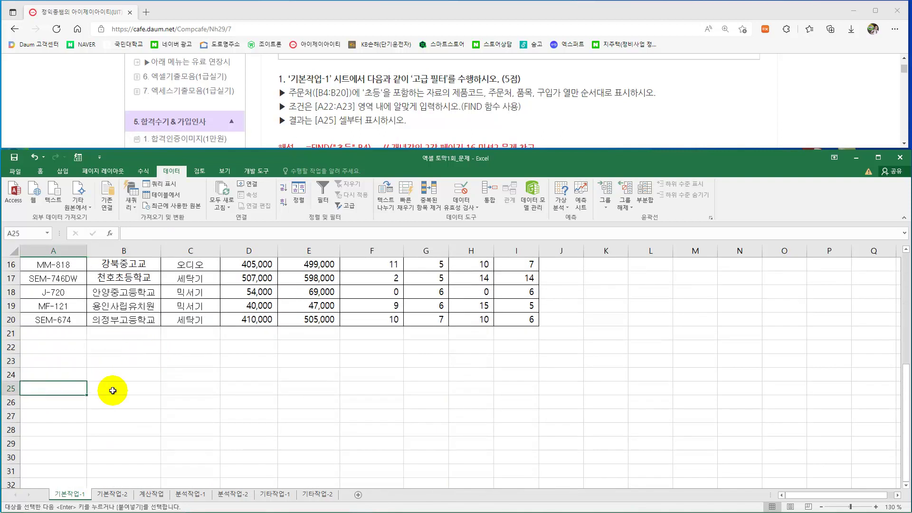
key(ctrl+v)
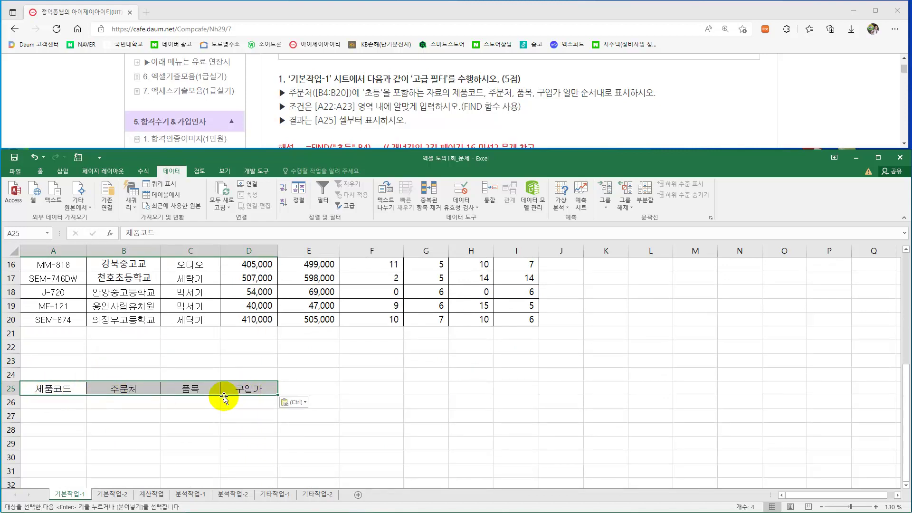
Enter the condition heading "조건" in cell A22
scroll(223, 395, up, 2)
scroll(223, 395, up, 1)
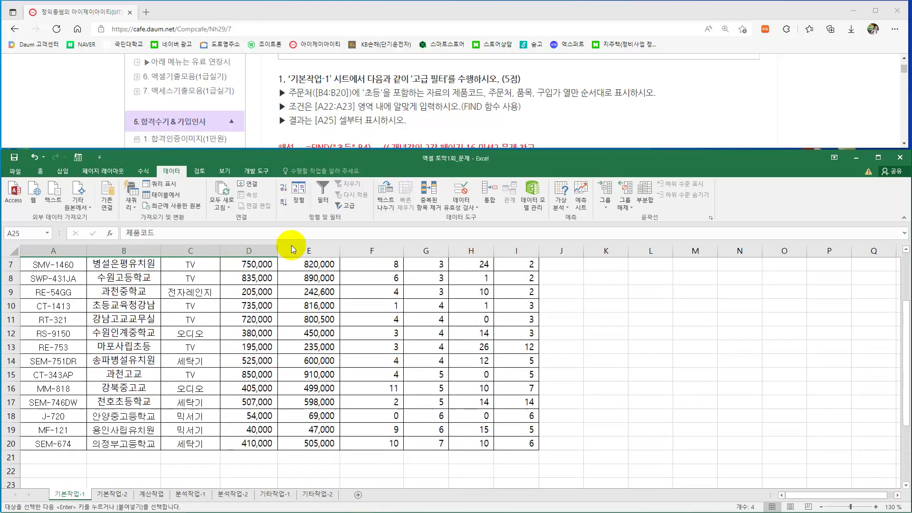
click(313, 111)
click(218, 362)
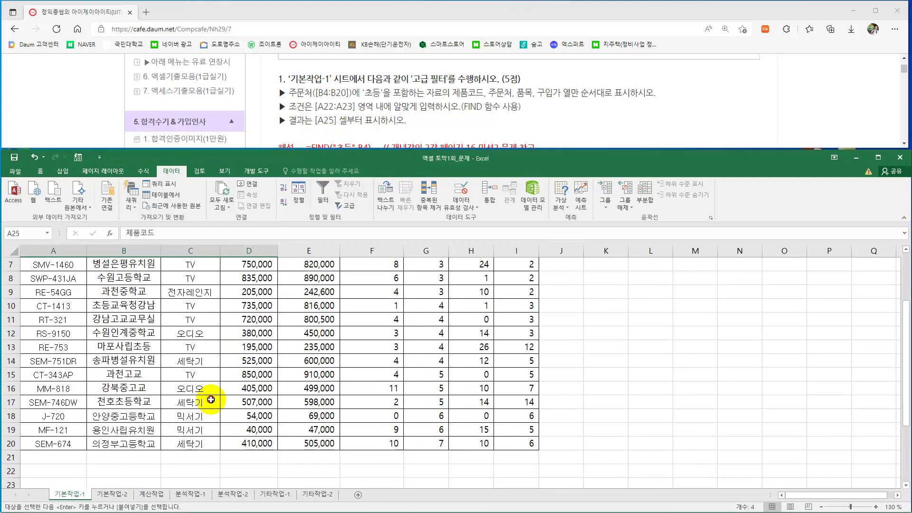
scroll(211, 397, down, 1)
drag(62, 428, 61, 437)
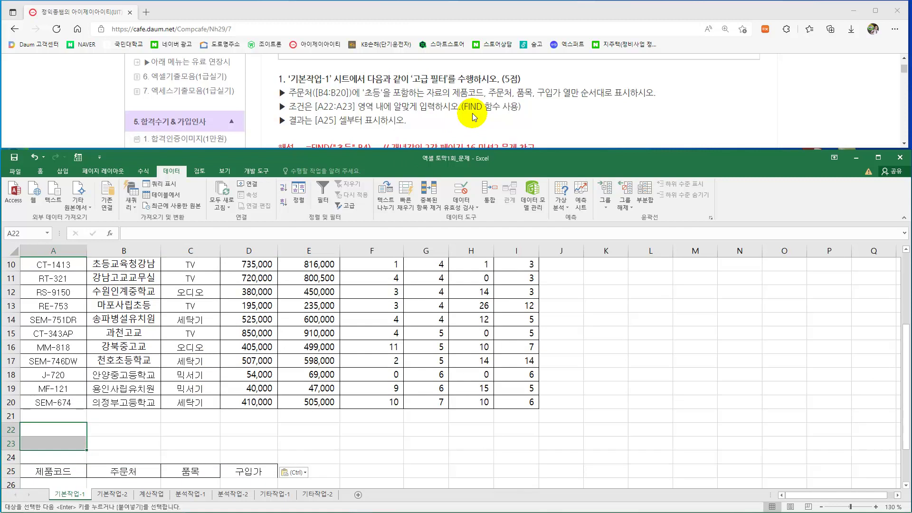
click(52, 428)
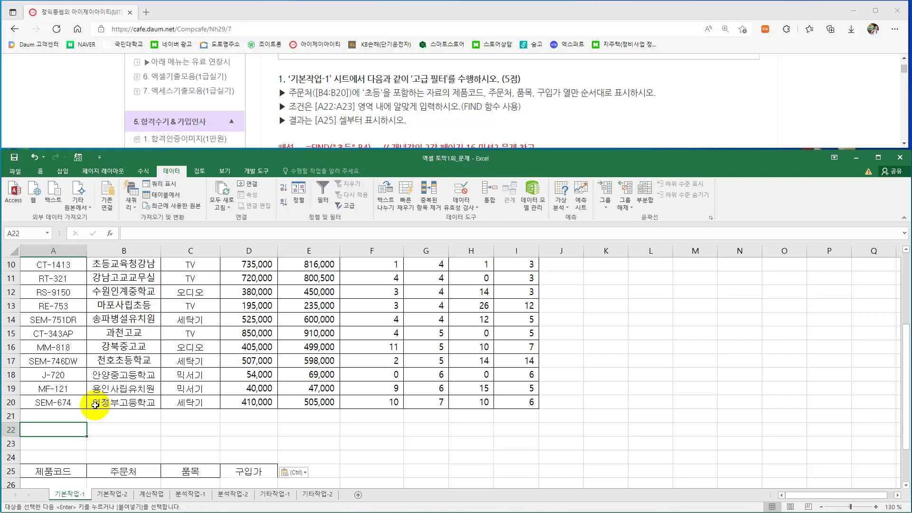
text(whrjs)
key(Return)
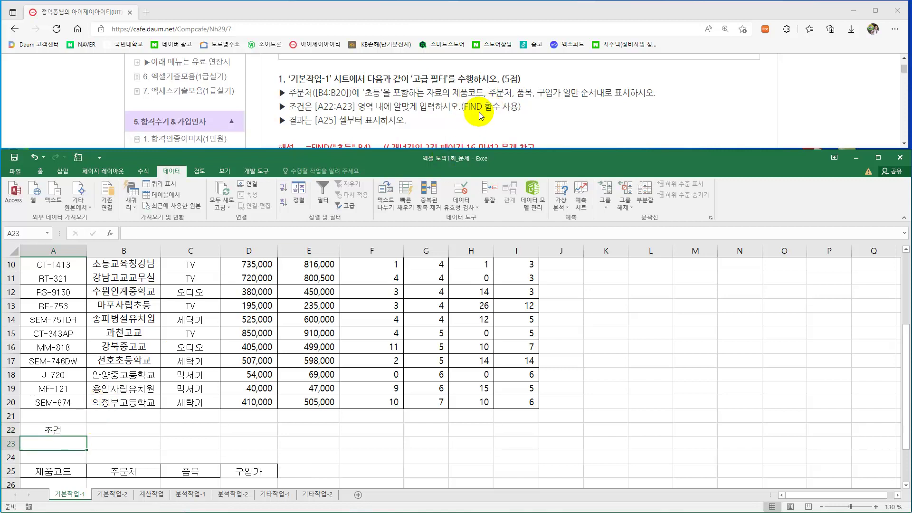
Compare the condition heading in A22 with the table's field names in A3:I3
click(241, 348)
scroll(229, 341, up, 2)
scroll(229, 341, up, 1)
drag(60, 295, 516, 294)
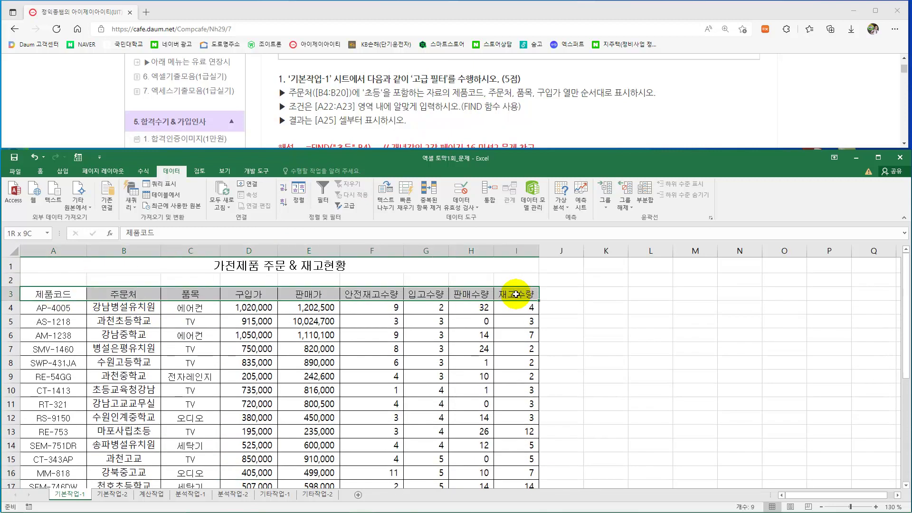
scroll(241, 373, down, 2)
click(61, 428)
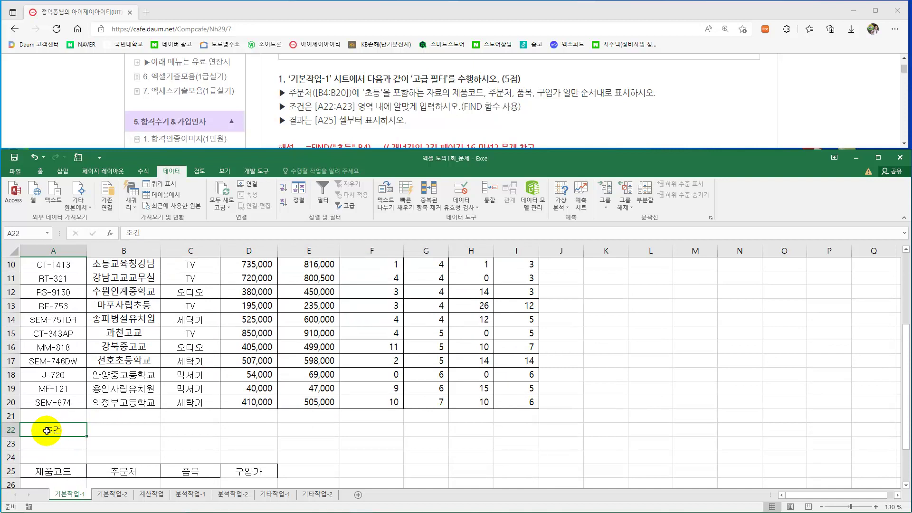
Start a FIND formula in A23 that looks for "초등" in the first 주문처 cell, B4
click(60, 446)
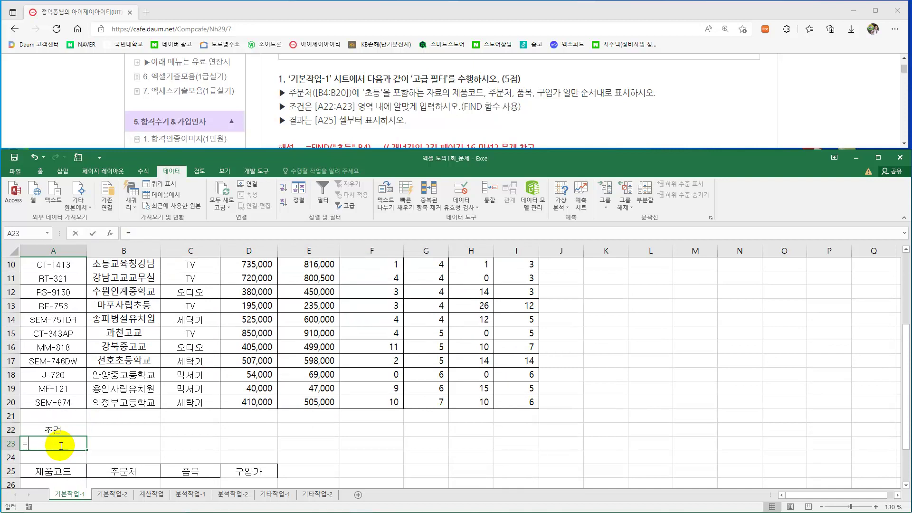
text(=ㄹ)
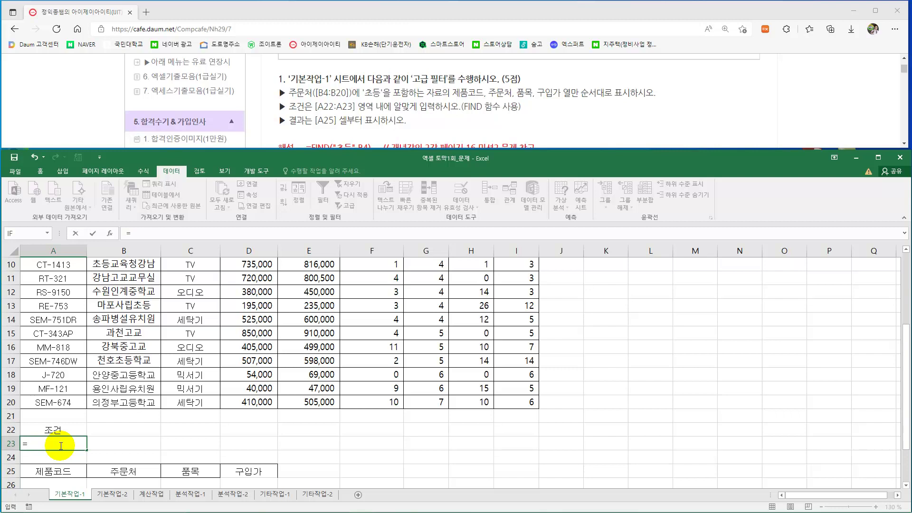
text(find()
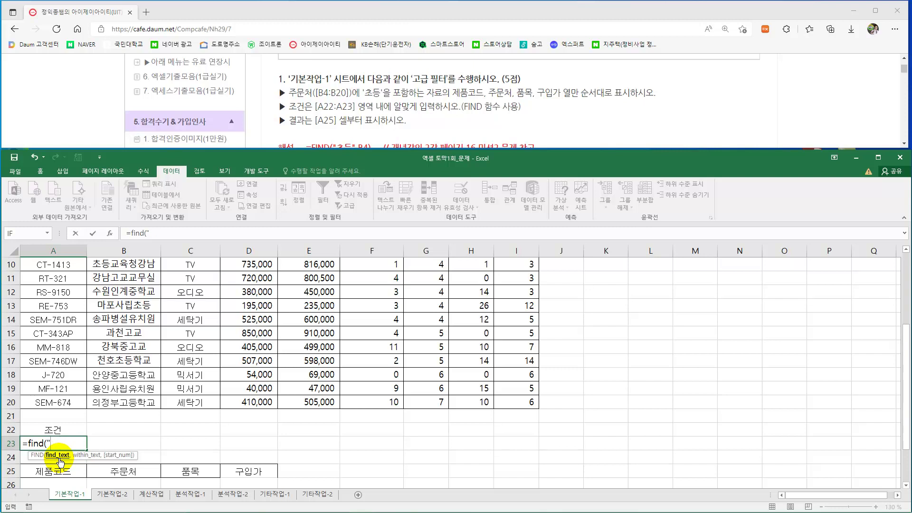
text("초등",)
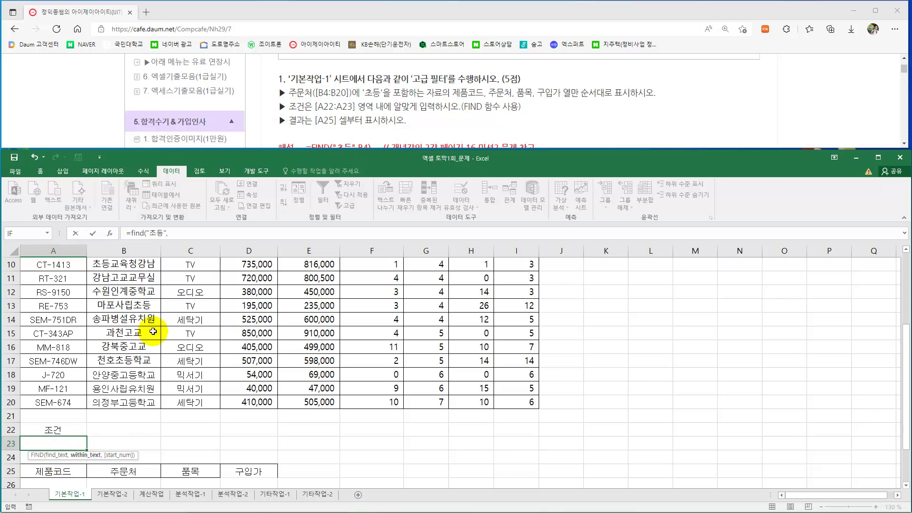
scroll(142, 332, up, 3)
click(126, 307)
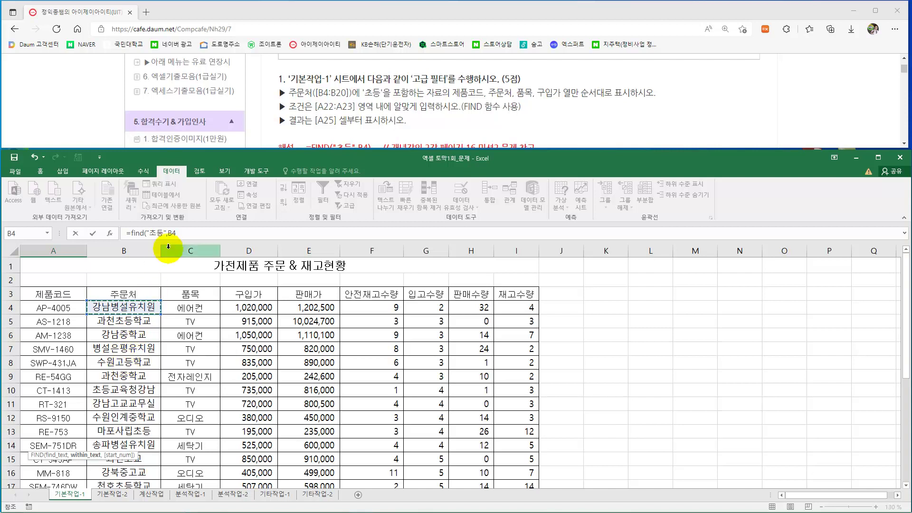
Make the formula's reference column-absolute as $B4 and complete it as =FIND("초등",$B4) in A23
drag(167, 233, 177, 234)
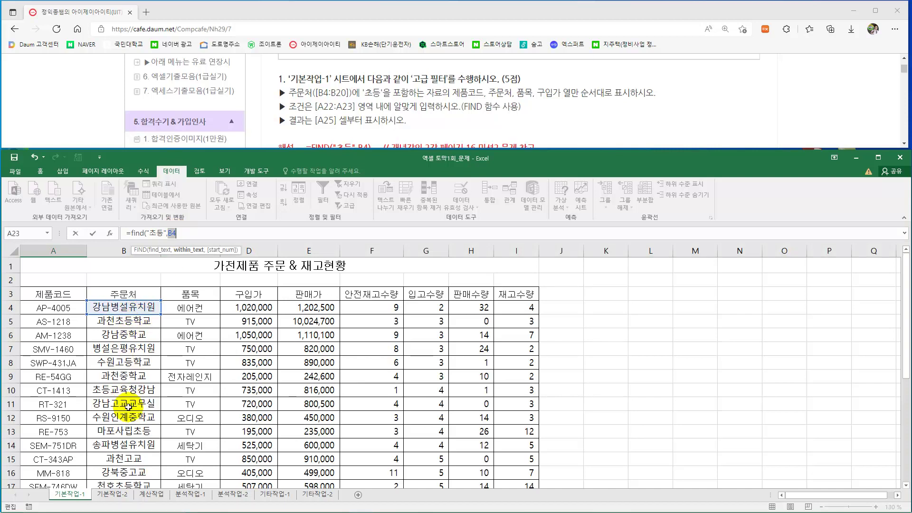
key(F4)
key(F4)
key(F4)
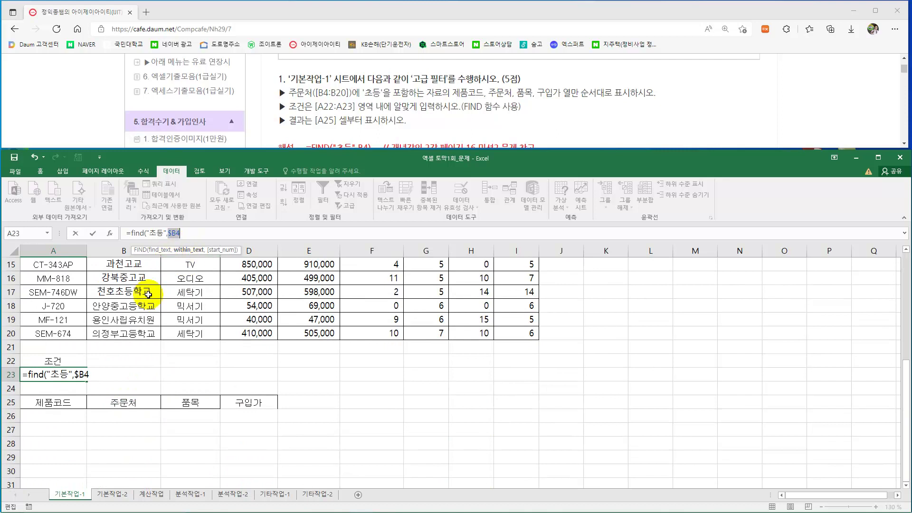
click(99, 377)
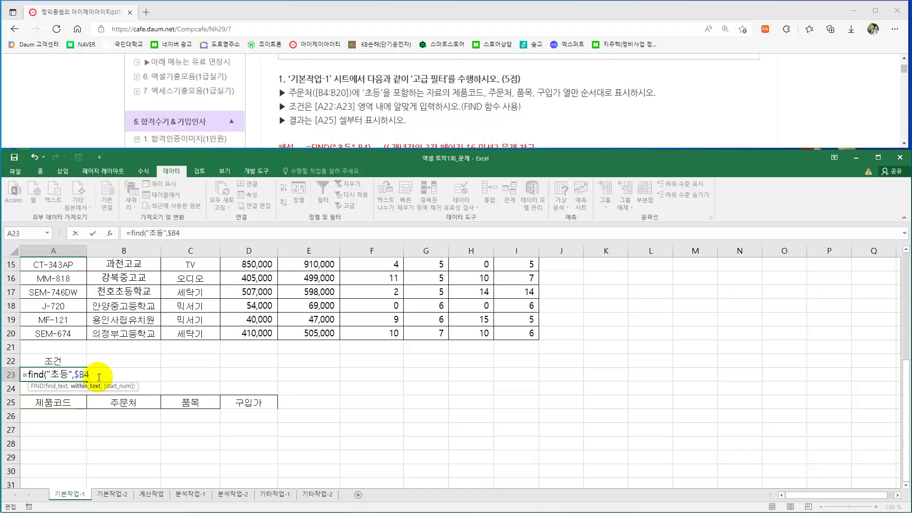
text())
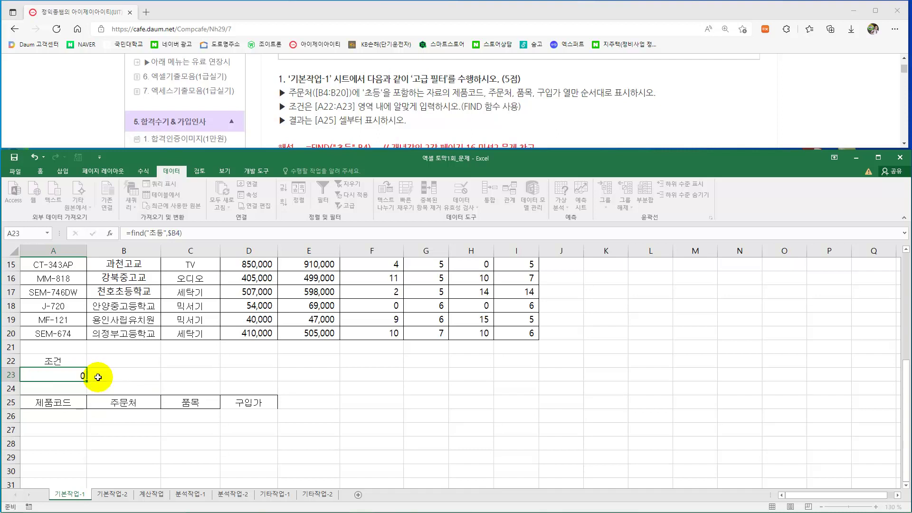
key(Return)
Check the FIND formula's result in A23 against the 주문처 text in B4
click(65, 374)
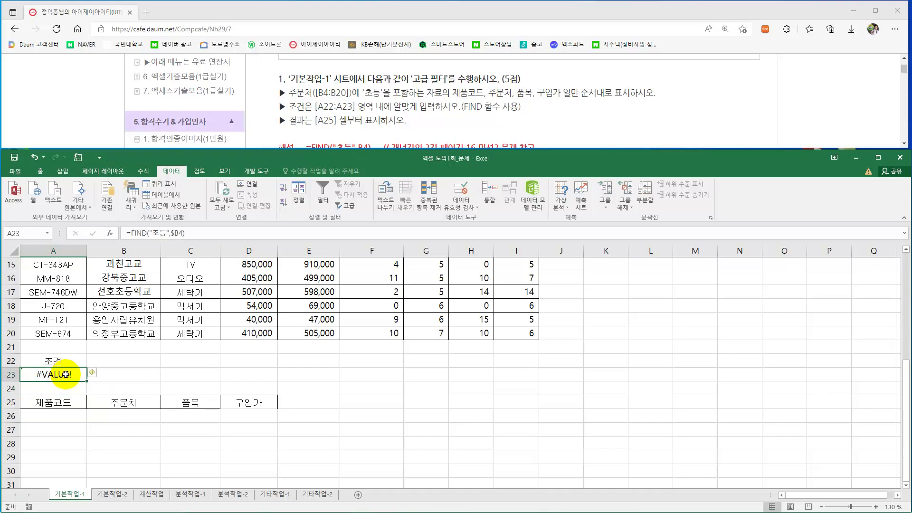
scroll(66, 374, up, 2)
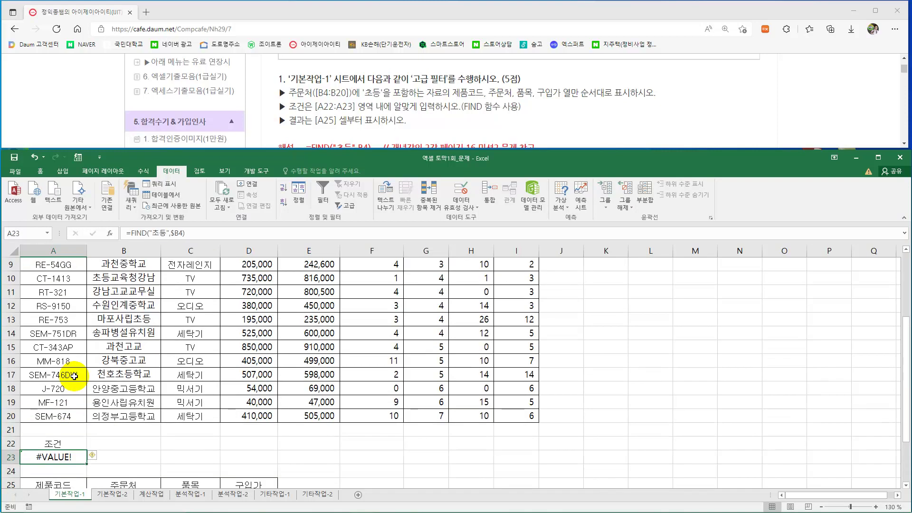
scroll(74, 375, up, 2)
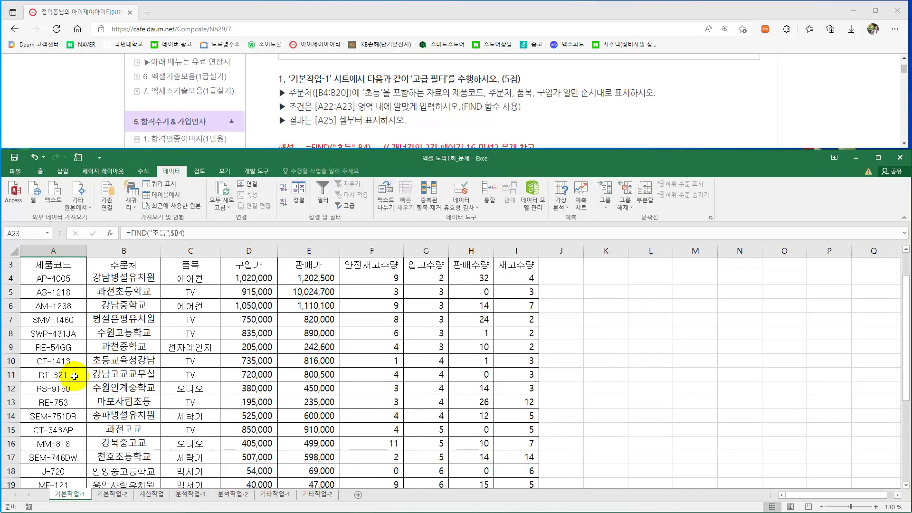
click(117, 279)
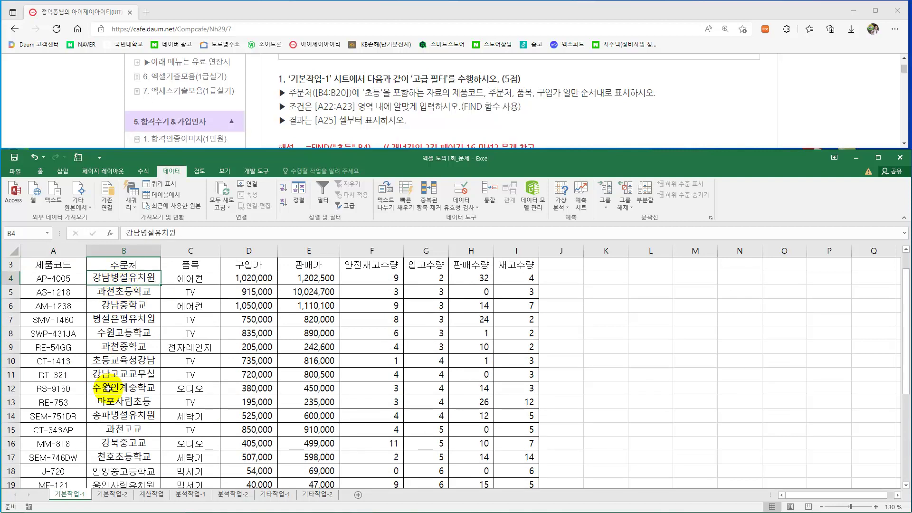
scroll(102, 400, down, 2)
click(52, 455)
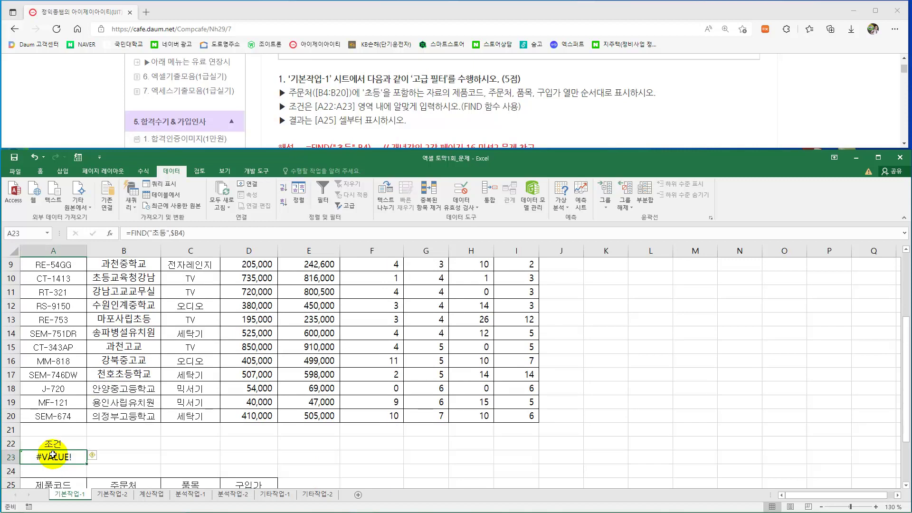
scroll(71, 435, up, 3)
Replace "병설" with "초등" in cell B4 so the entry reads 강남초등유치원
click(124, 306)
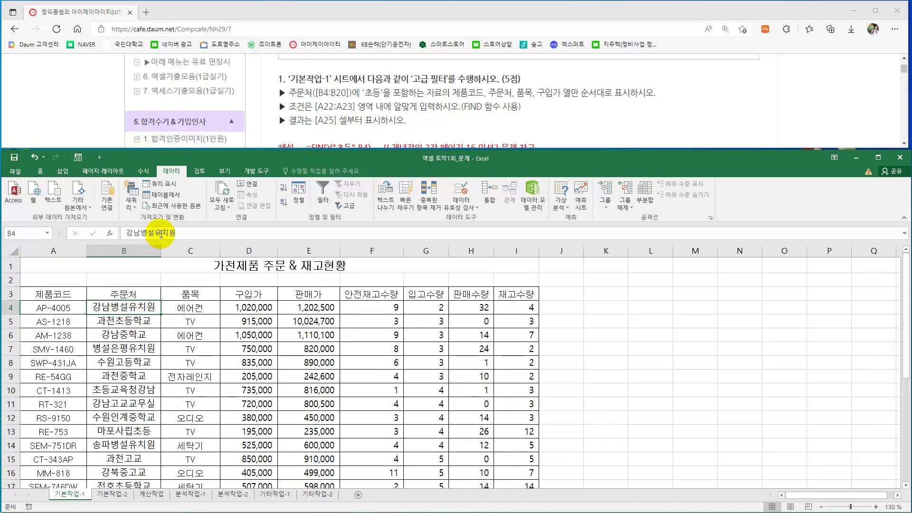
drag(155, 231, 140, 232)
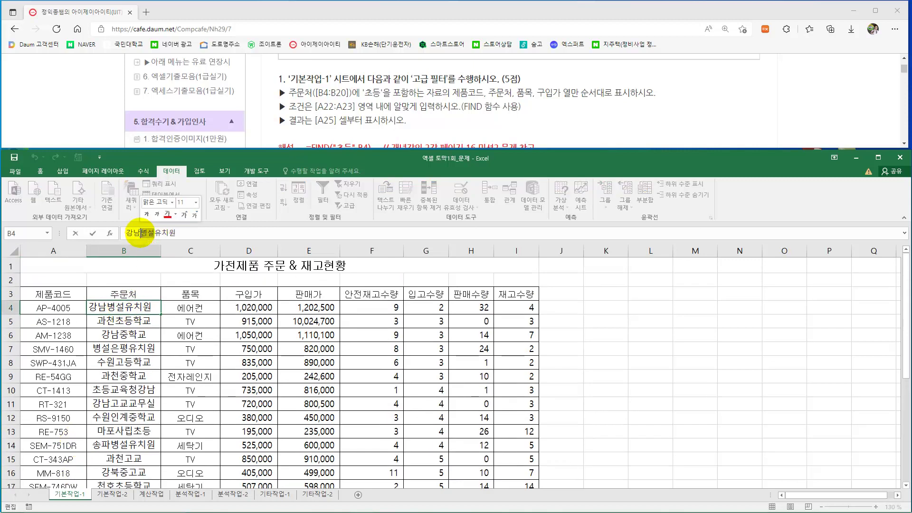
key(Delete)
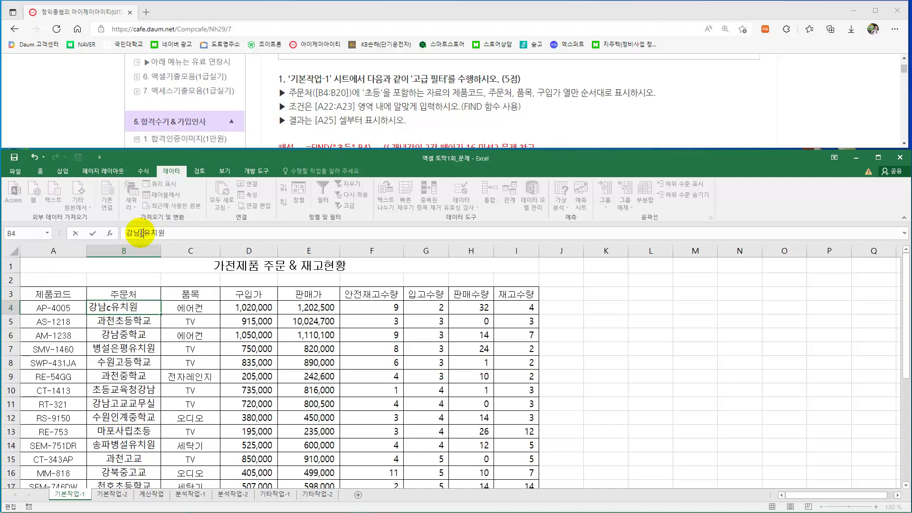
text(초등)
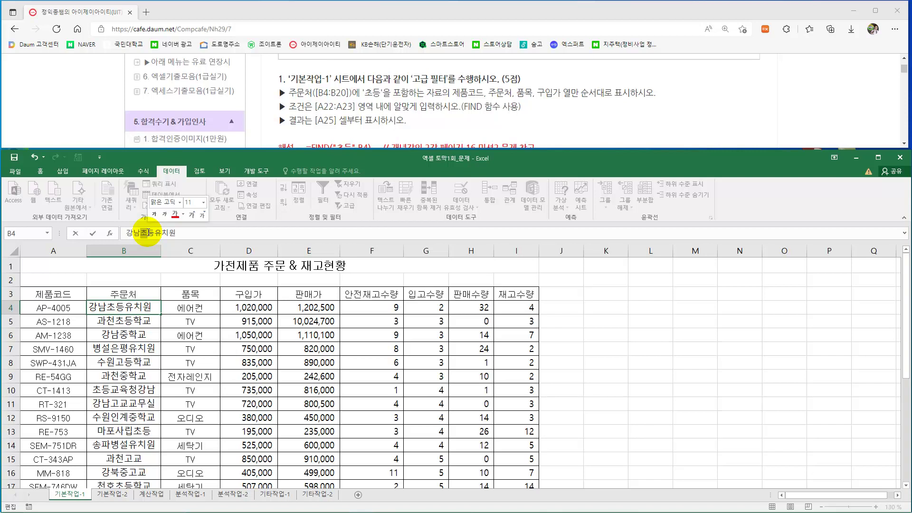
key(Return)
Compare the FIND result in A23 with the position of "초등" in the edited B4 text
scroll(120, 333, down, 3)
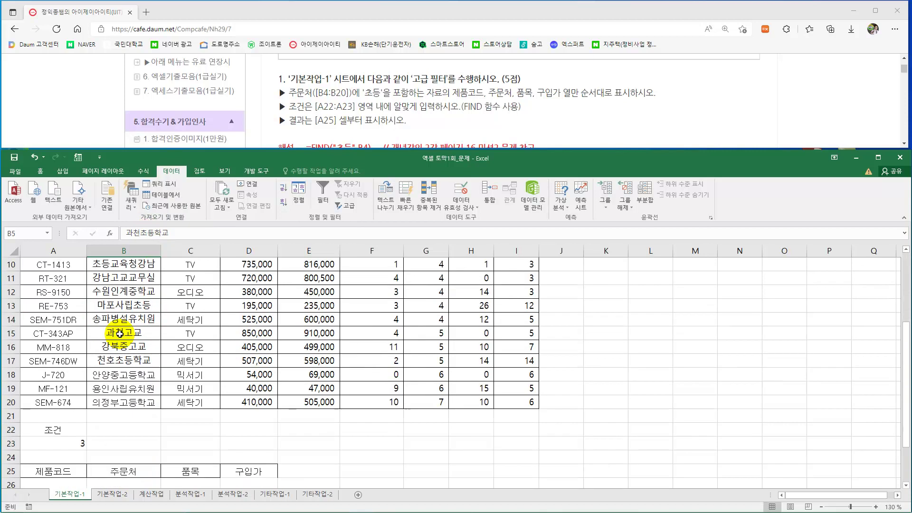
click(75, 444)
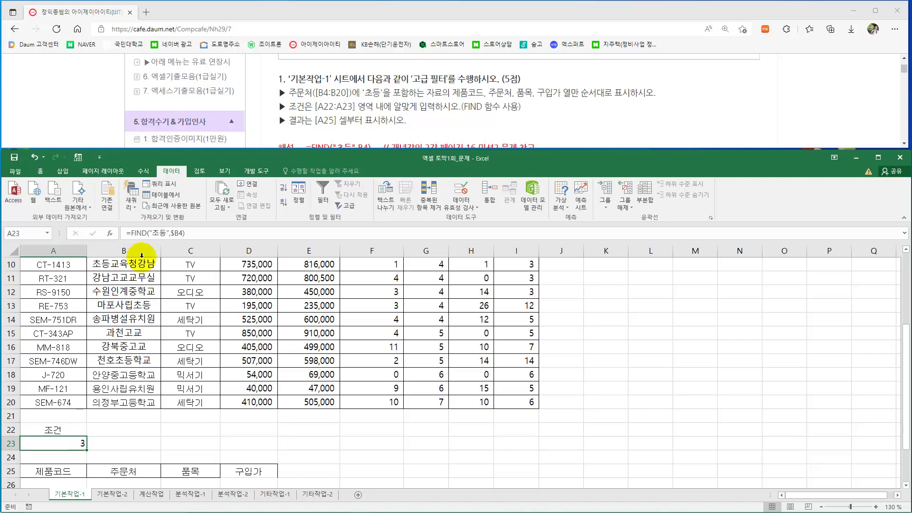
scroll(138, 333, up, 2)
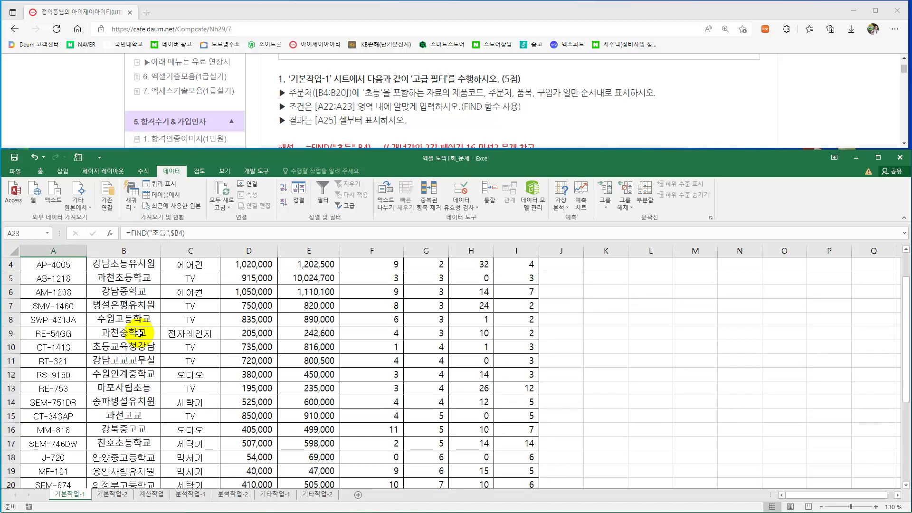
scroll(126, 304, up, 1)
click(120, 307)
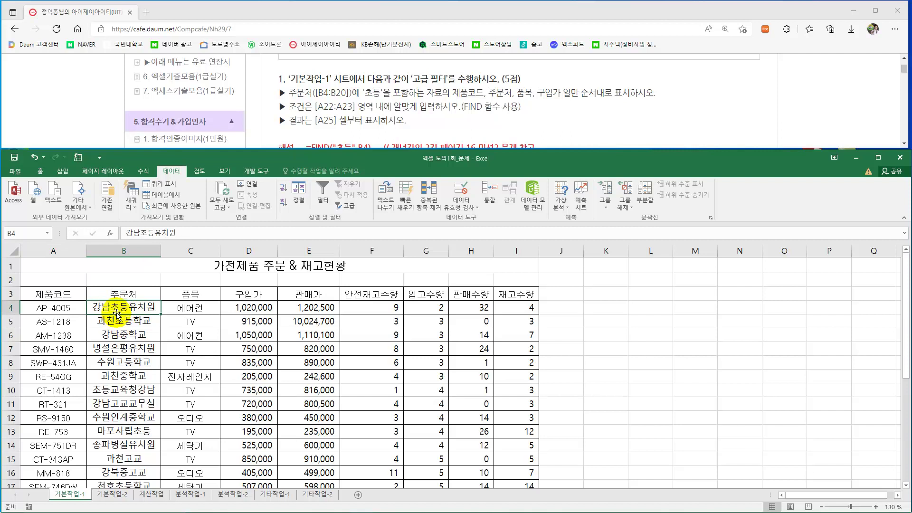
scroll(116, 313, down, 4)
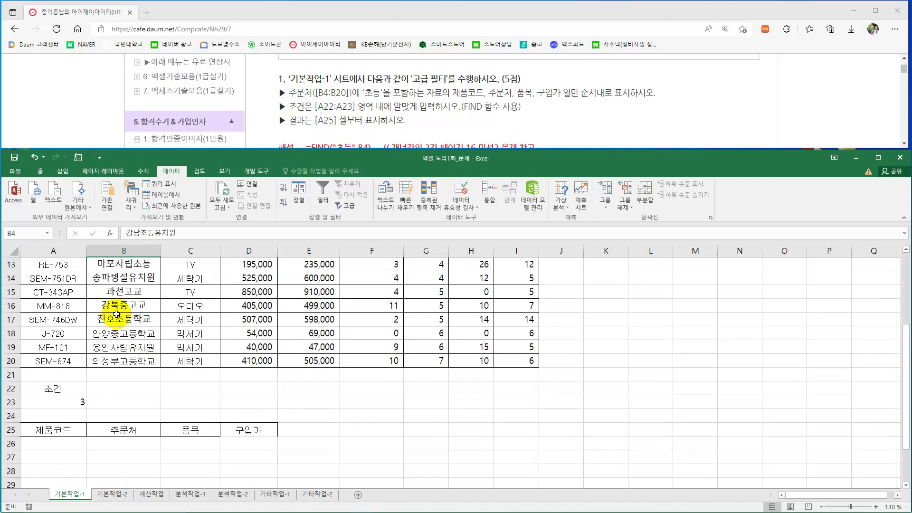
Review the condition formula in A23 and the output header range A25:D25 against the data table
click(75, 402)
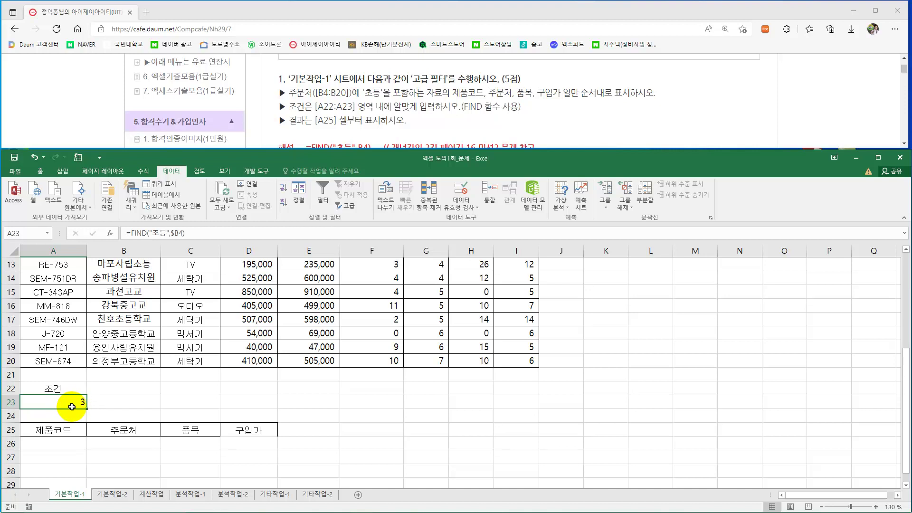
drag(45, 431, 231, 477)
scroll(161, 444, up, 4)
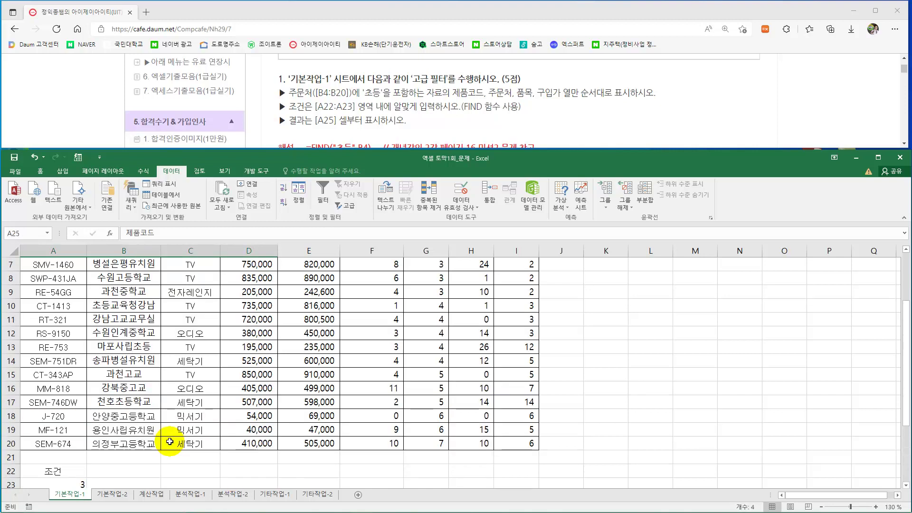
scroll(120, 413, down, 4)
click(55, 434)
drag(56, 434, 241, 458)
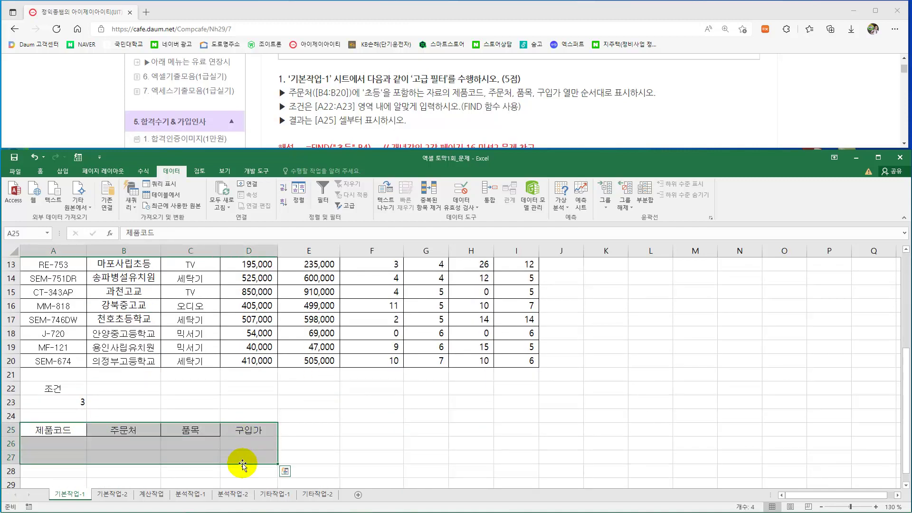
click(190, 416)
click(74, 402)
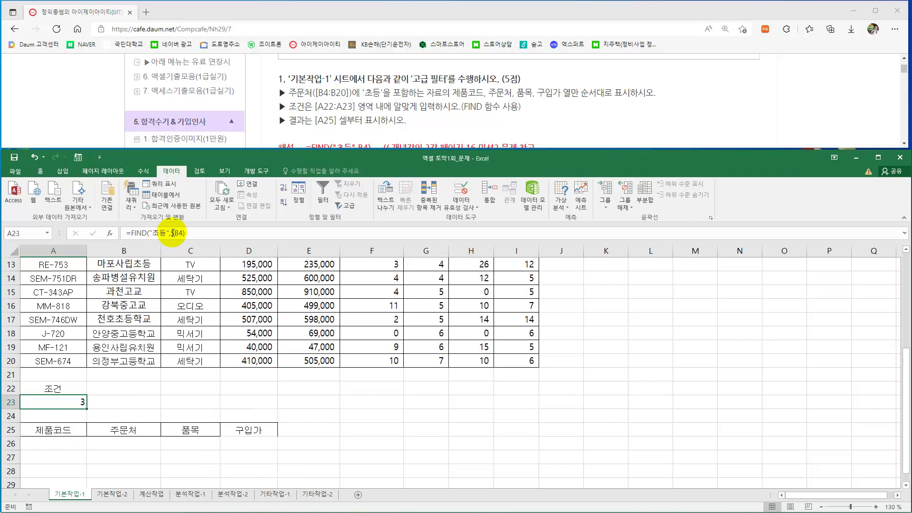
Replace "초등" with "병설" in cell B4 so the entry reads 강남병설유치원
scroll(142, 299, up, 3)
scroll(120, 285, up, 1)
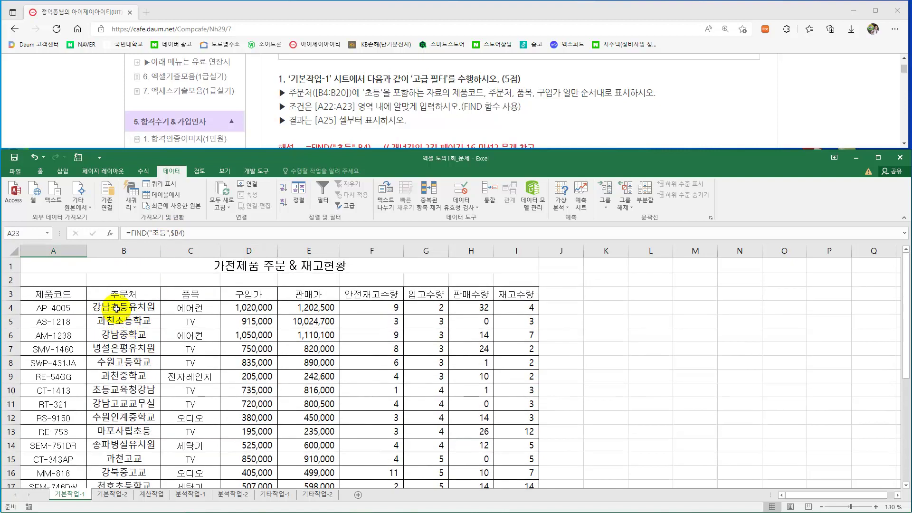
click(120, 306)
drag(155, 232, 141, 232)
text(병서)
key(Return)
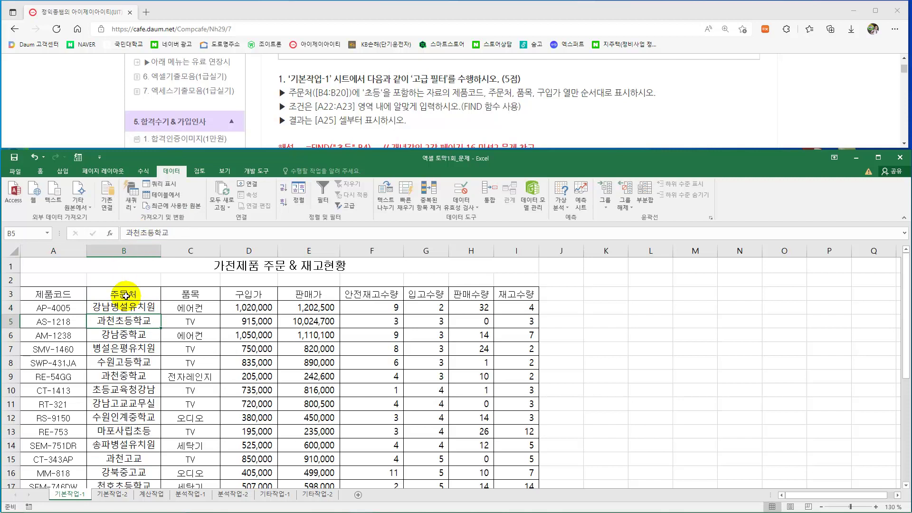
Check the FIND result in A23 against the restored B4 text and read the FIND explanation on the task page
scroll(131, 338, down, 3)
click(55, 442)
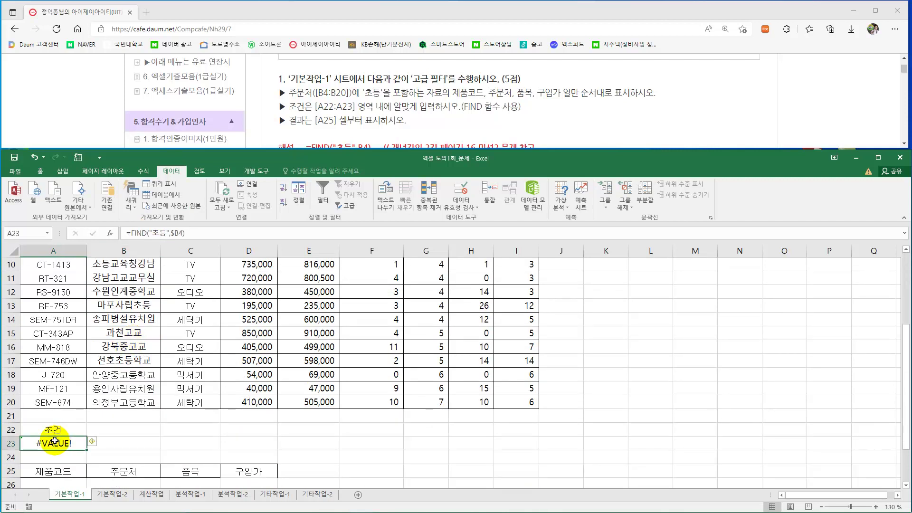
scroll(95, 428, up, 3)
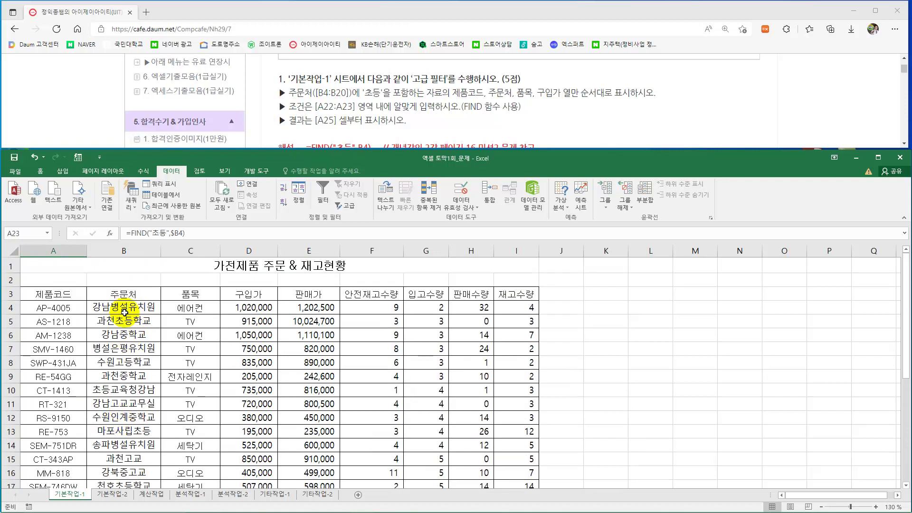
scroll(121, 380, down, 3)
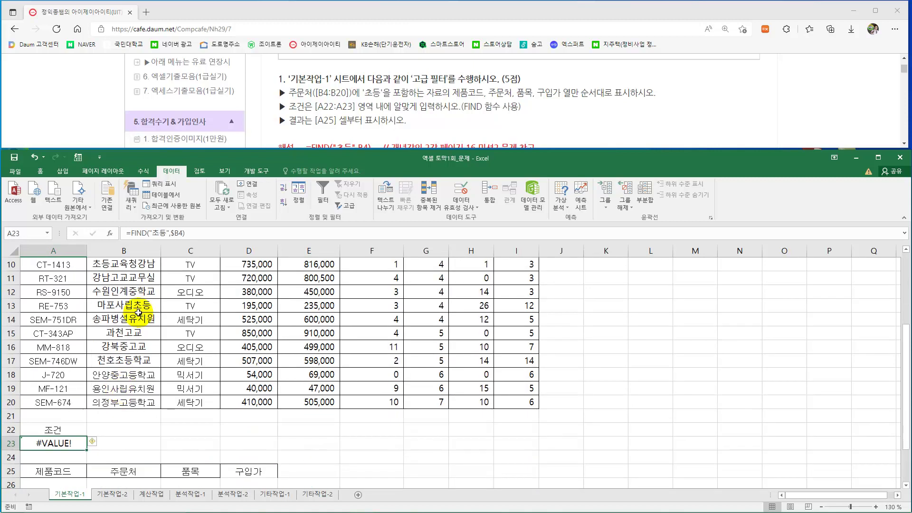
click(692, 121)
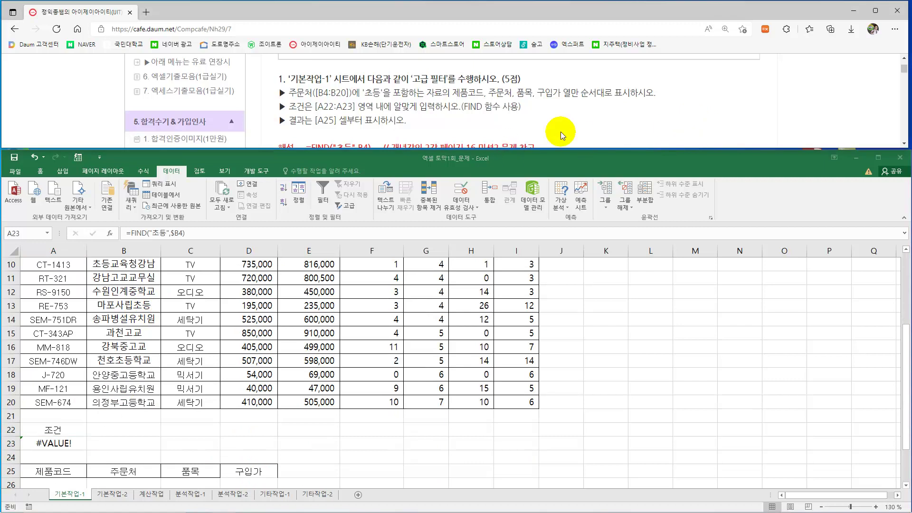
scroll(572, 134, down, 1)
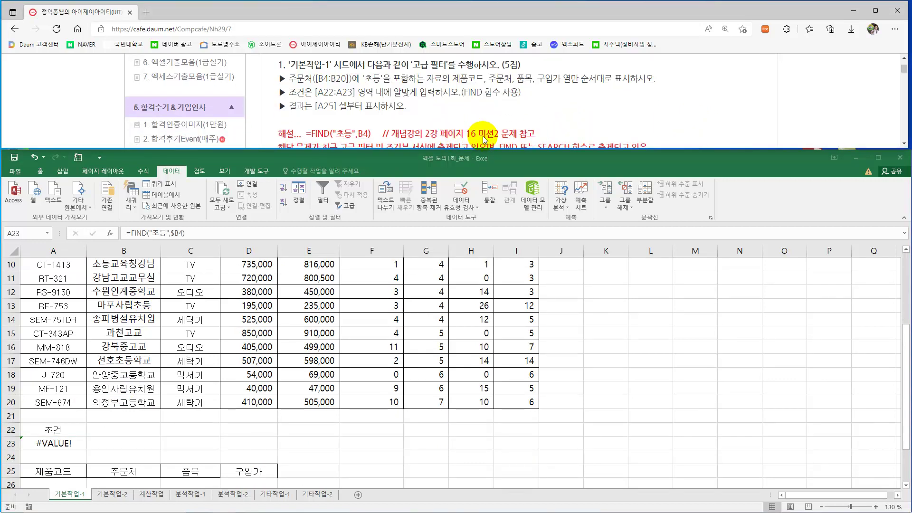
Try the condition in A23 as =IFERROR(FIND("초등",$B4),0) and undo it back to the plain FIND formula
click(59, 442)
click(130, 233)
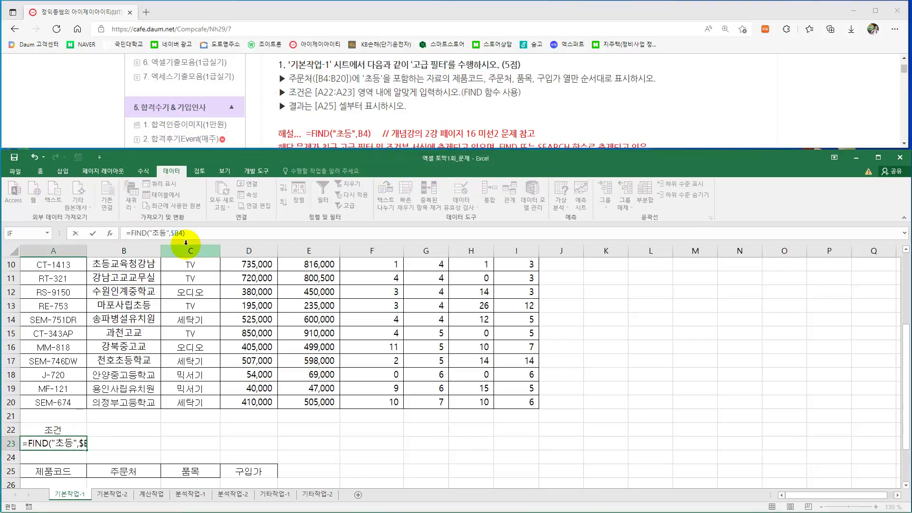
text(if)
double_click(156, 264)
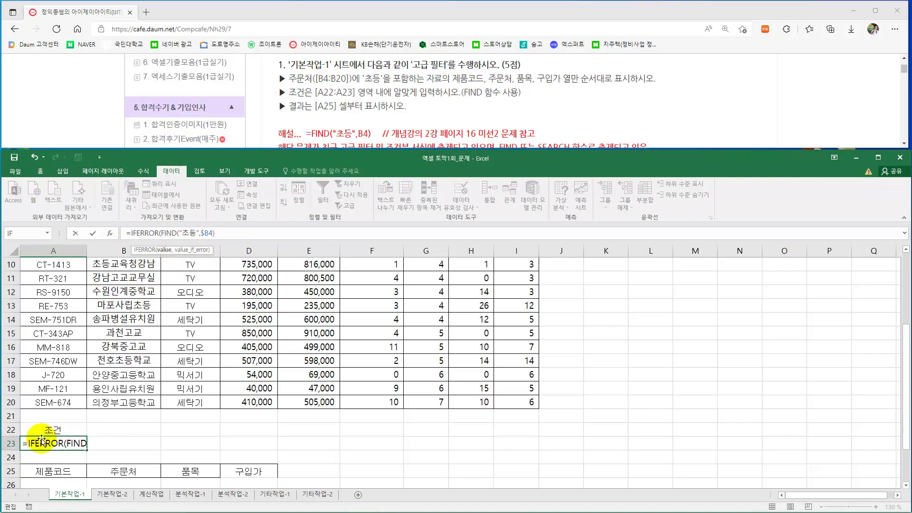
text(,)
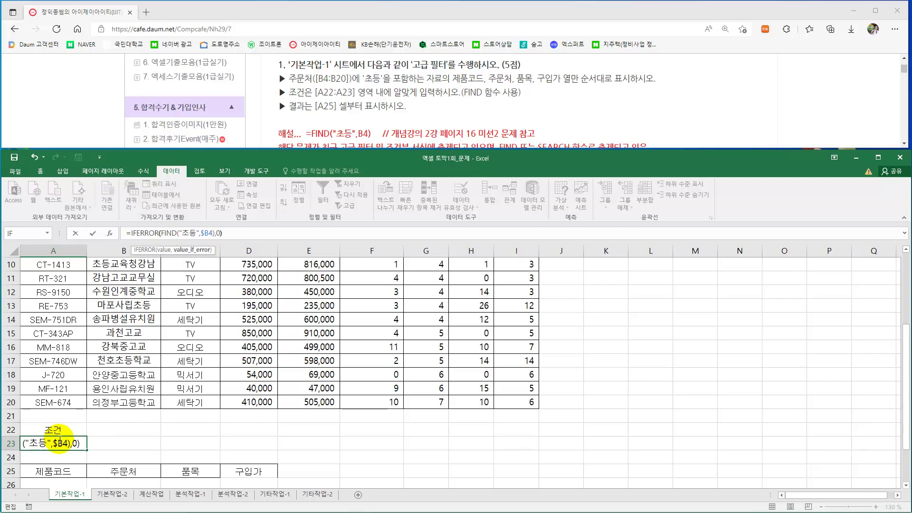
text(0))
key(Return)
click(61, 442)
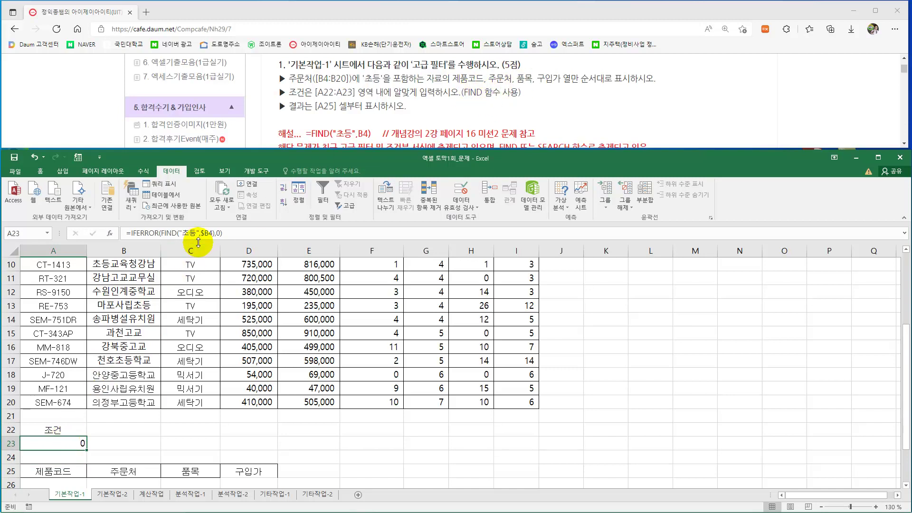
key(ctrl+z)
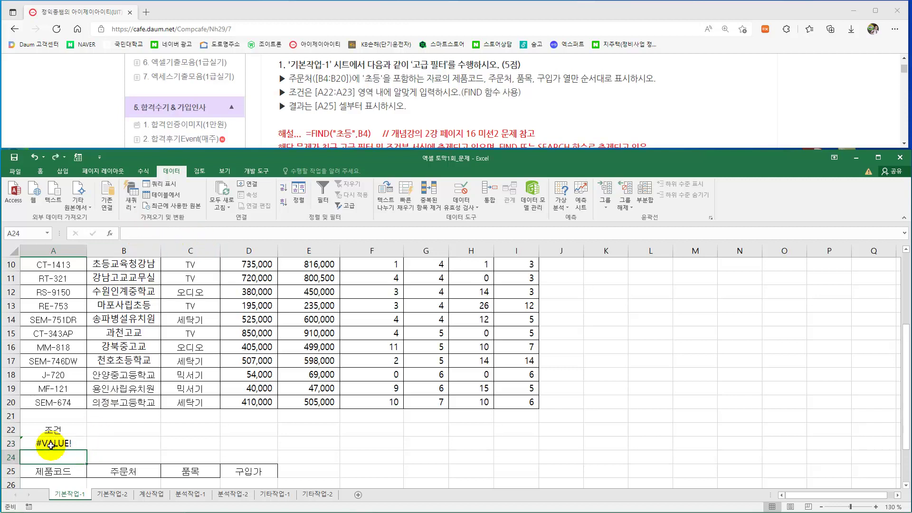
click(51, 446)
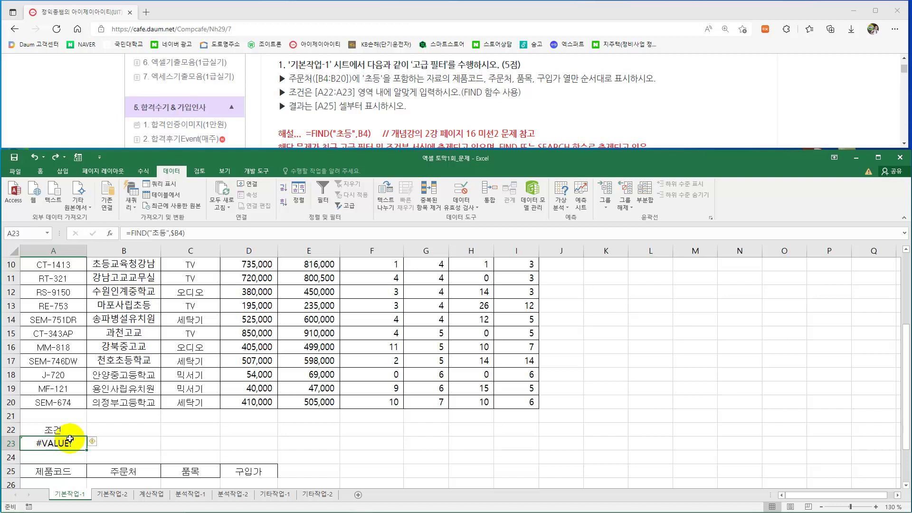
Run an advanced filter on list range A3:I20 with criteria A22:A23, copying the results to A25:D25
click(177, 378)
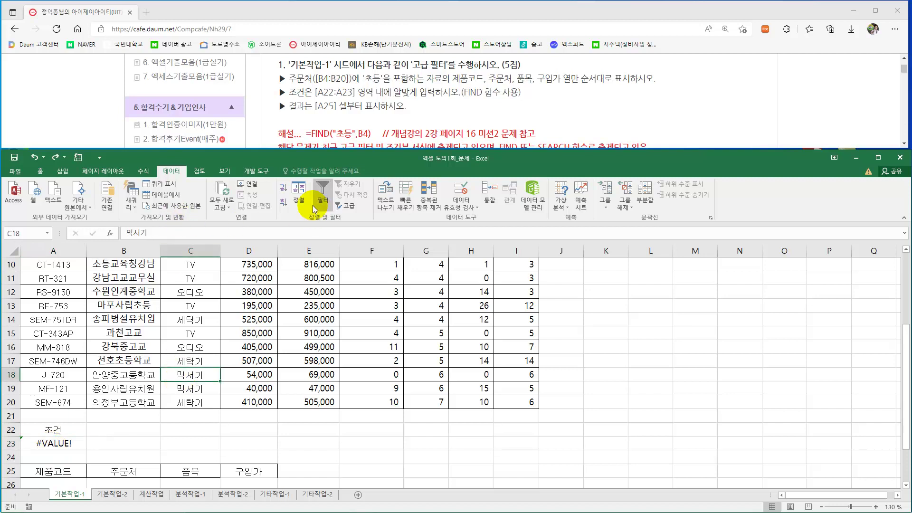
click(350, 208)
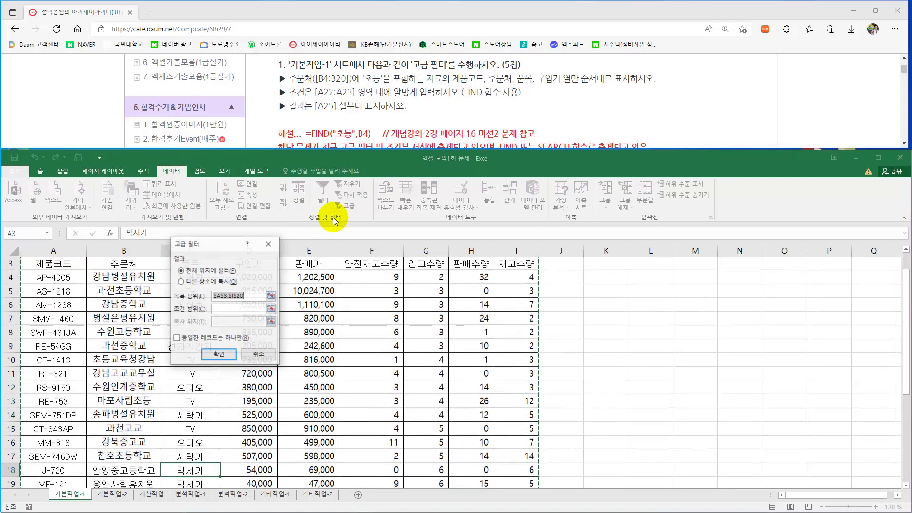
drag(47, 265, 523, 463)
click(225, 312)
scroll(225, 318, down, 3)
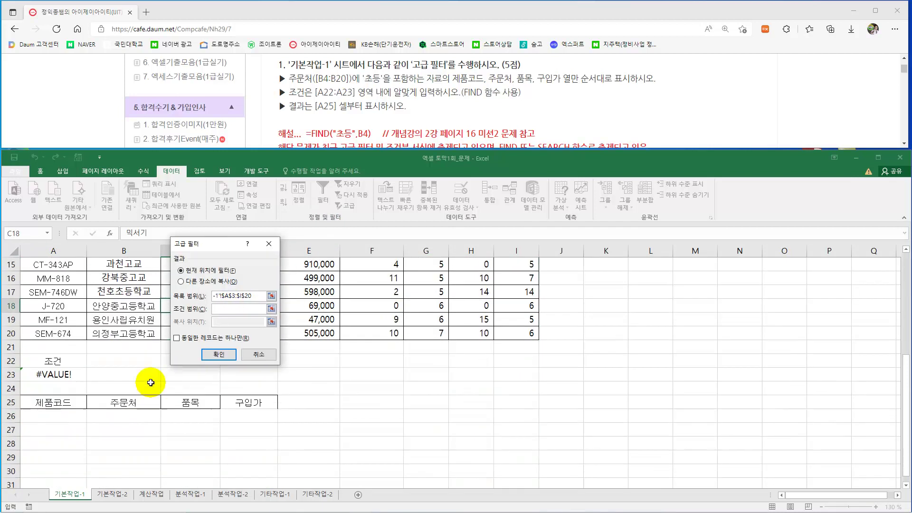
drag(55, 361, 61, 375)
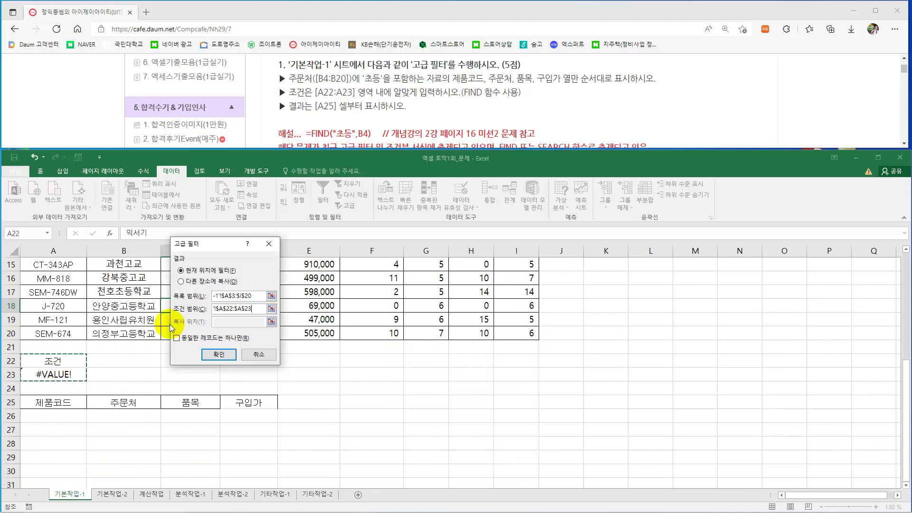
click(221, 322)
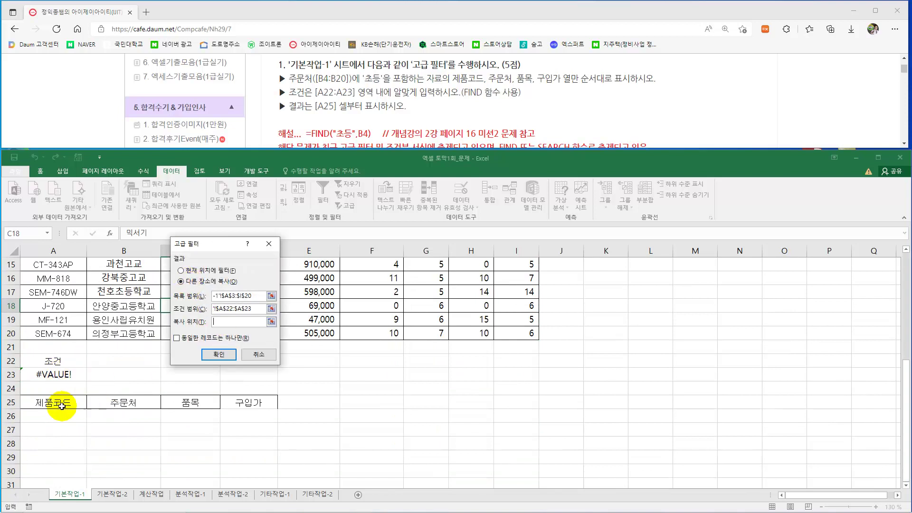
drag(48, 403, 234, 404)
click(219, 355)
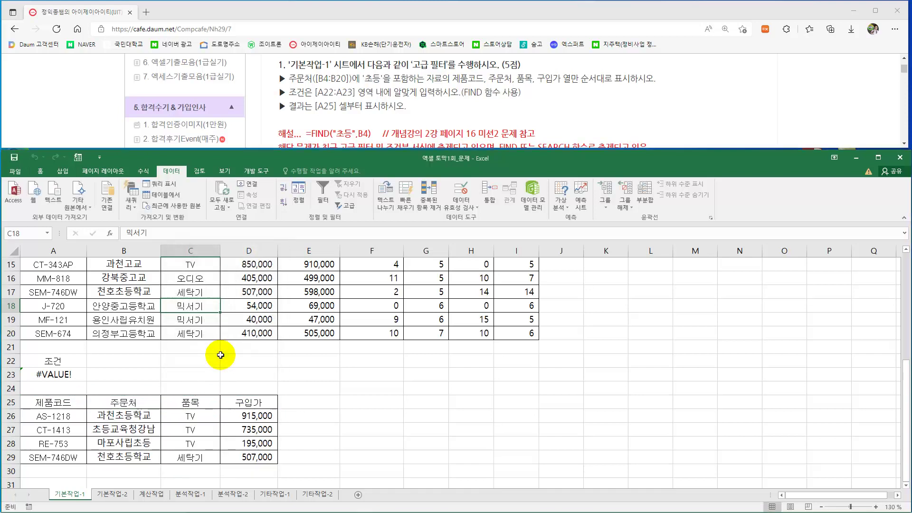
Check the 주문처 entries in the extracted rows B26:B29 for "초등" and compare them with the source table
click(120, 418)
click(110, 432)
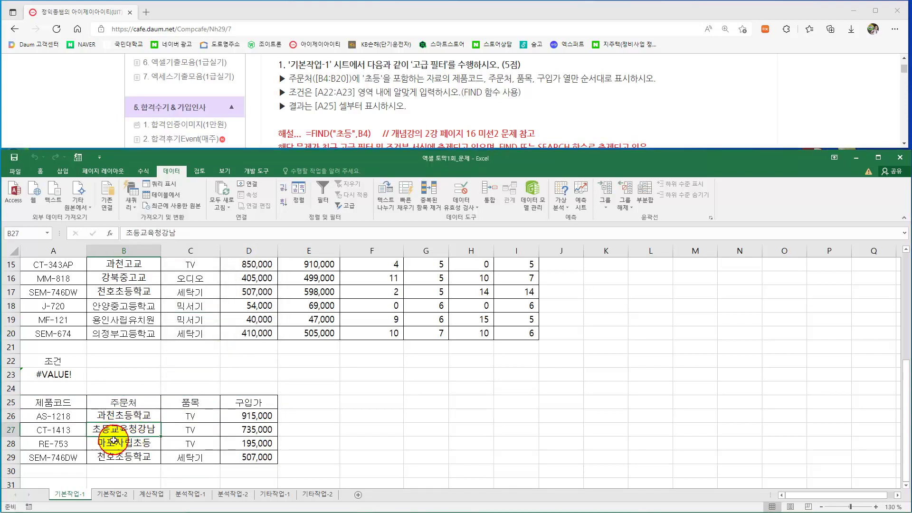
click(118, 444)
click(126, 458)
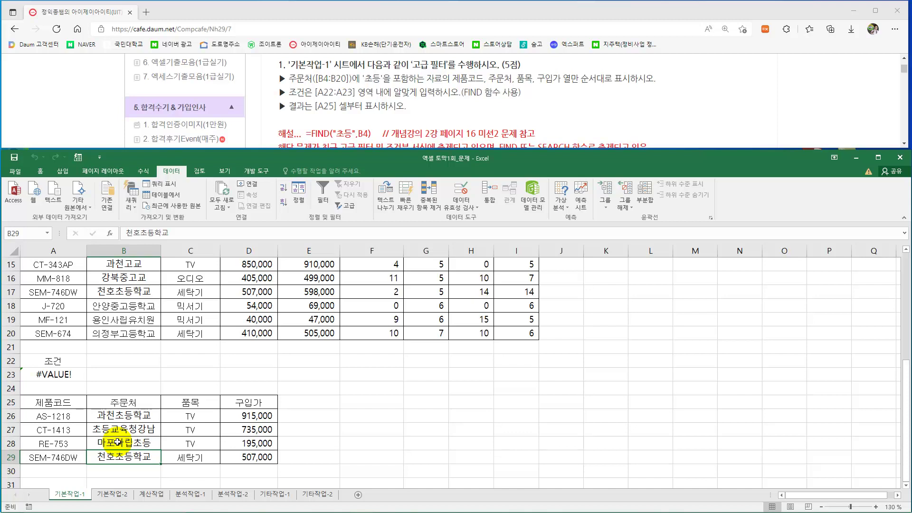
scroll(119, 437, up, 5)
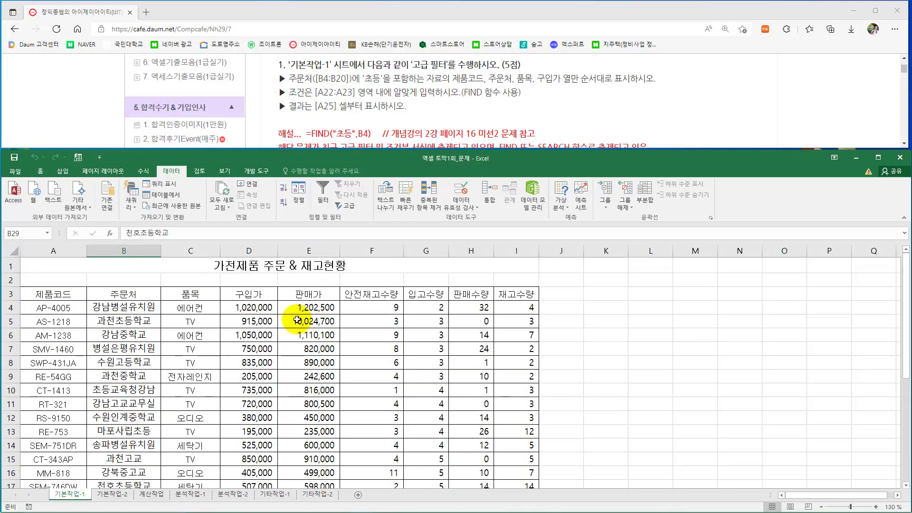
Read the task page's explanation of the FIND, SEARCH, IFERROR and ISERROR variants of the condition formula
click(715, 125)
scroll(703, 124, down, 3)
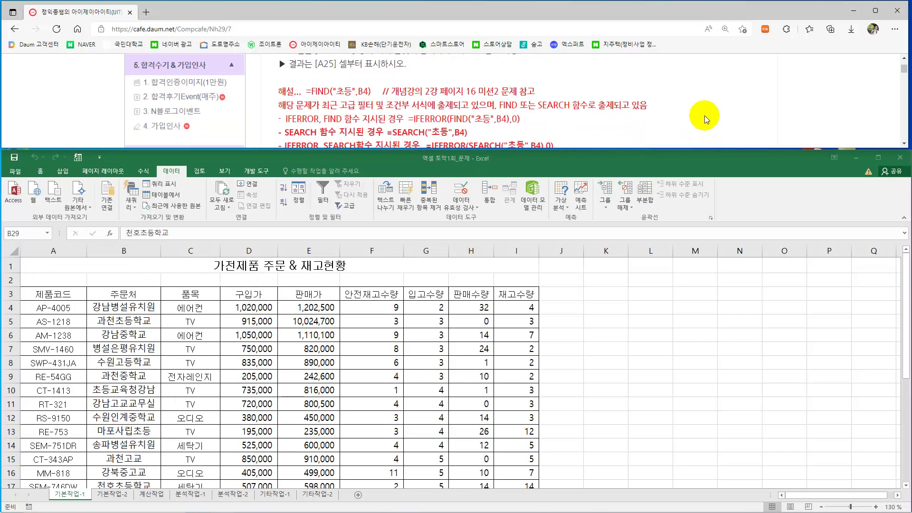
drag(693, 147, 690, 224)
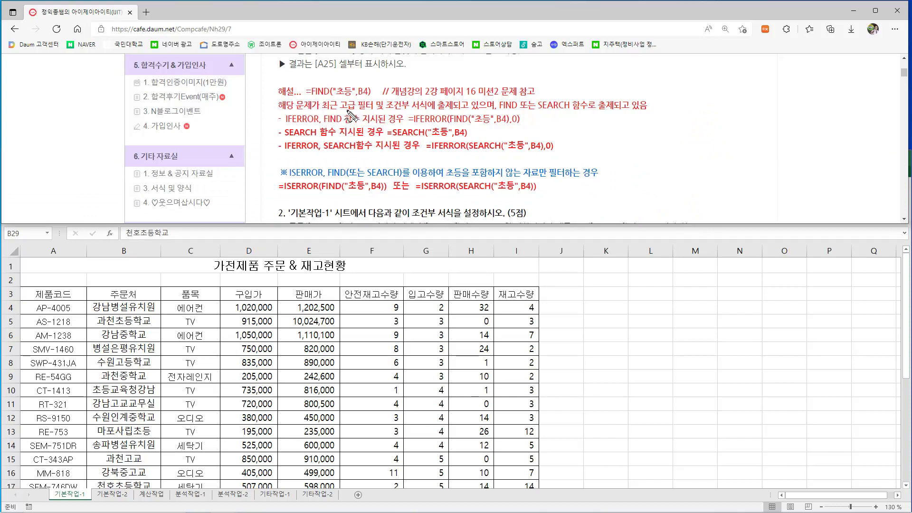
drag(396, 113, 432, 116)
drag(495, 112, 569, 115)
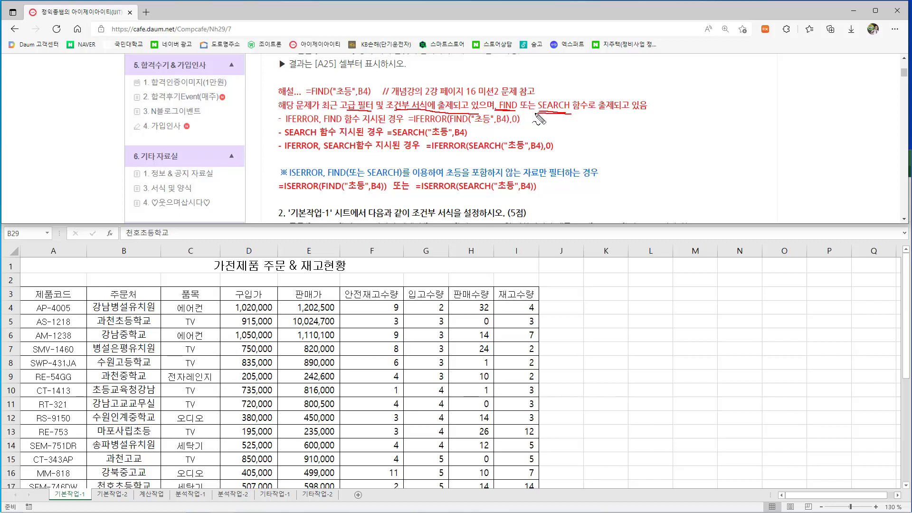
key(Escape)
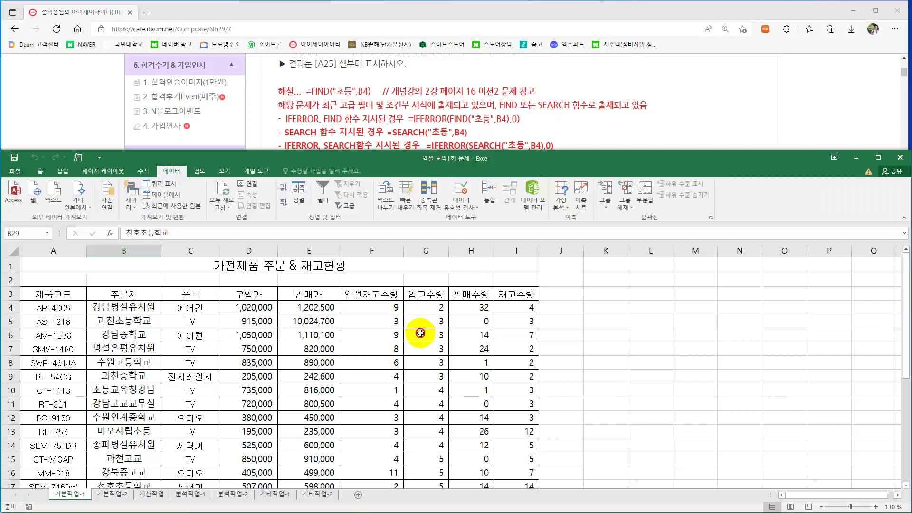
Change the condition in A23 to =SEARCH("초등",$B4), replacing the FIND function
click(366, 349)
scroll(367, 350, down, 4)
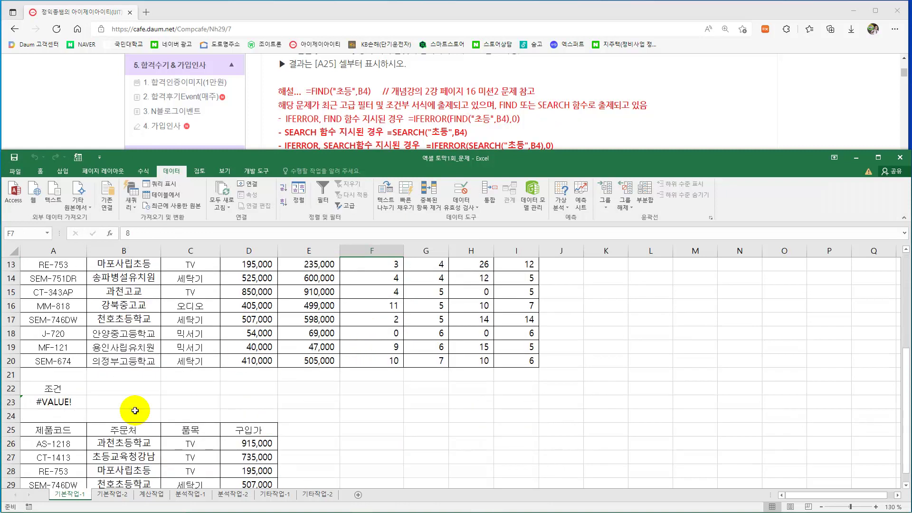
click(71, 402)
drag(146, 233, 129, 233)
click(132, 233)
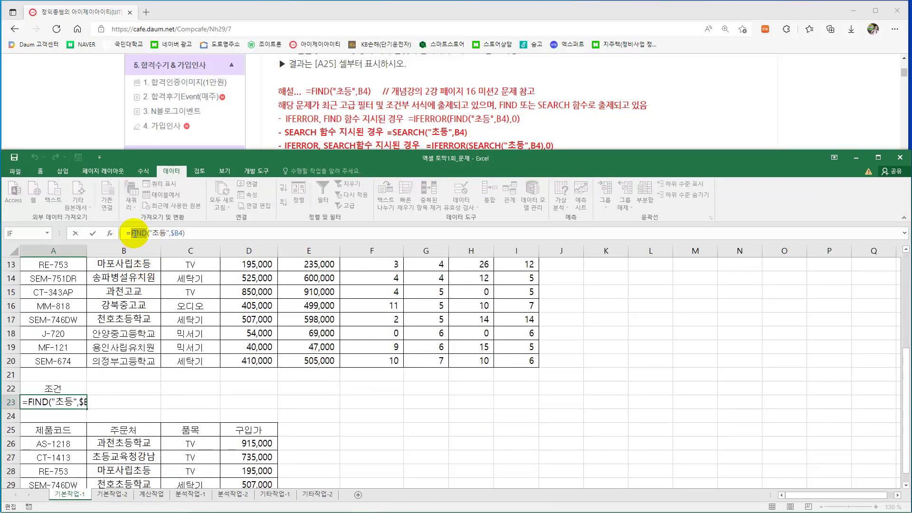
text(ㄴㄷ)
key(BackSpace)
key(BackSpace)
key(BackSpace)
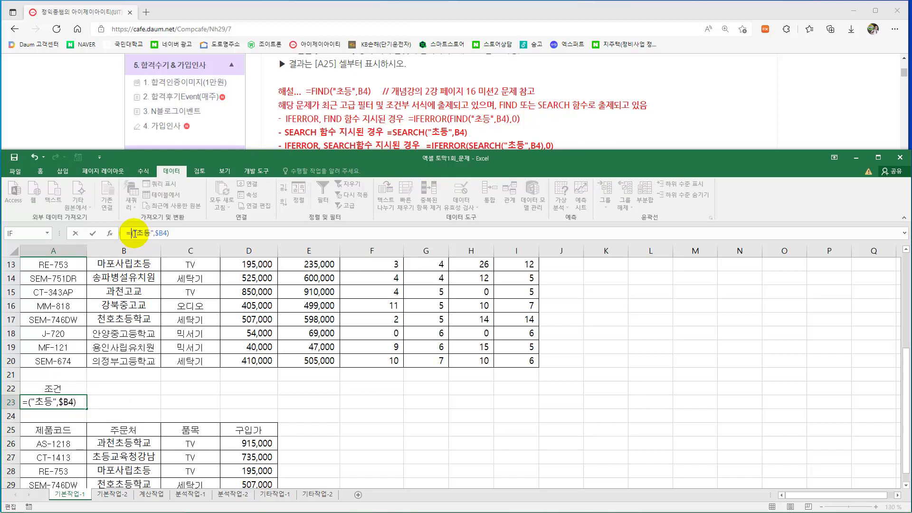
text(=s)
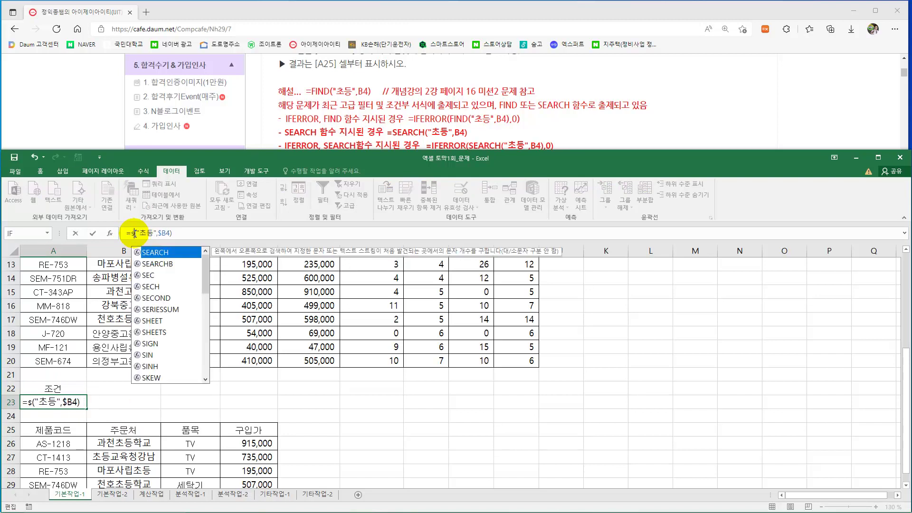
text(ear)
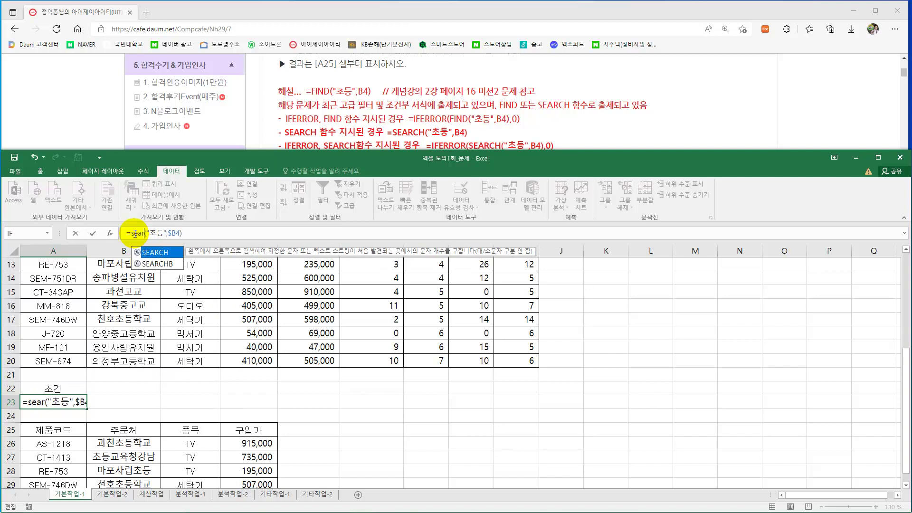
double_click(155, 252)
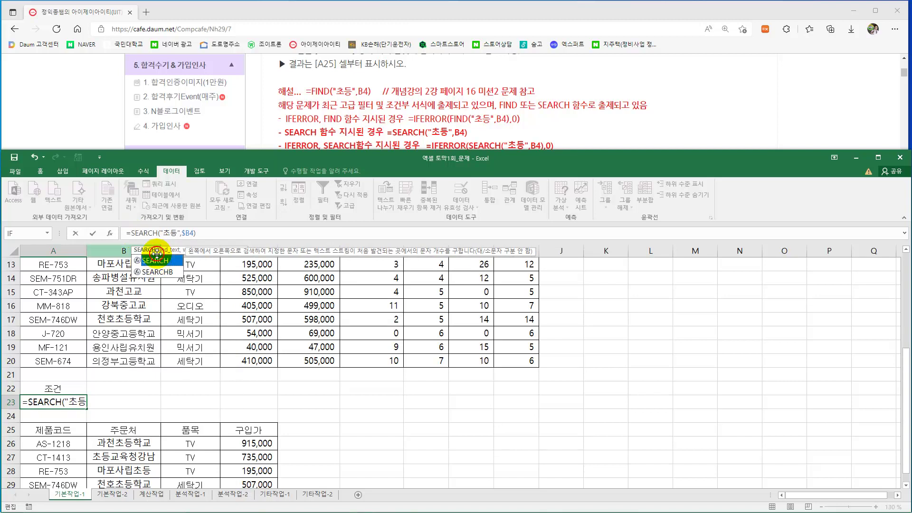
click(139, 408)
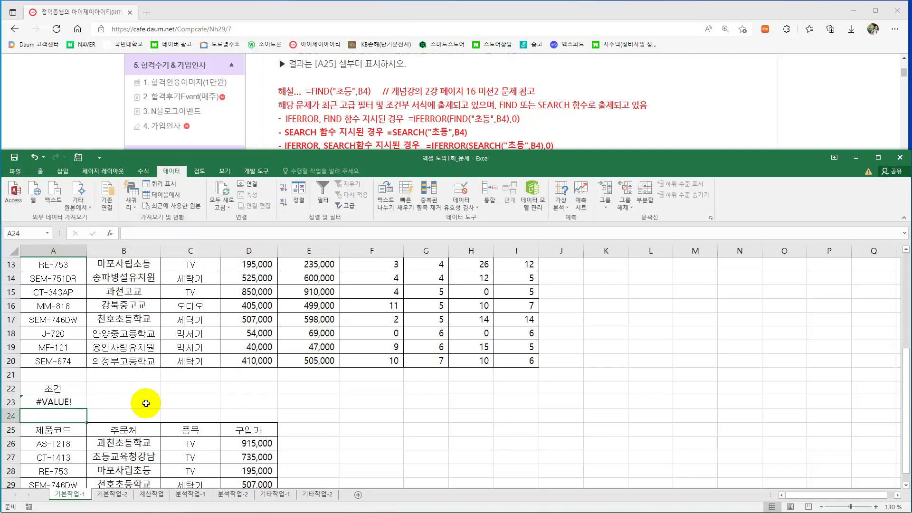
Delete rows 26 to 30 to clear the previously extracted records below the result headers
scroll(138, 404, down, 2)
drag(12, 362, 12, 418)
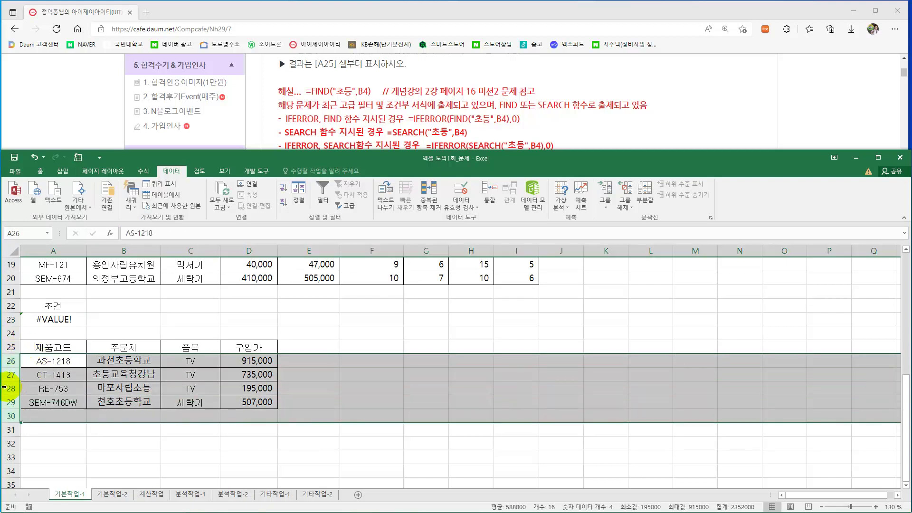
right_click(10, 374)
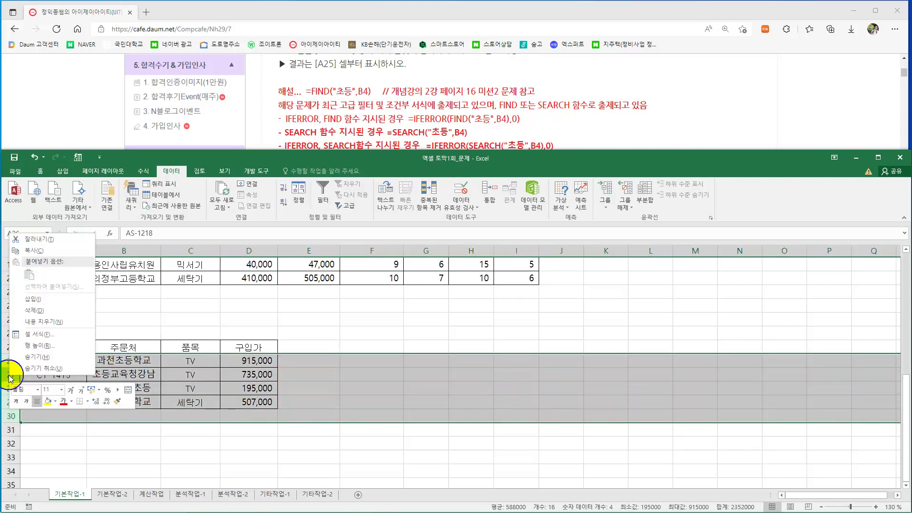
click(34, 310)
click(128, 402)
Run an advanced filter on A3:I20 with the SEARCH condition in A22:A23, copying the matching records to A25:D25
scroll(135, 356, up, 4)
click(181, 332)
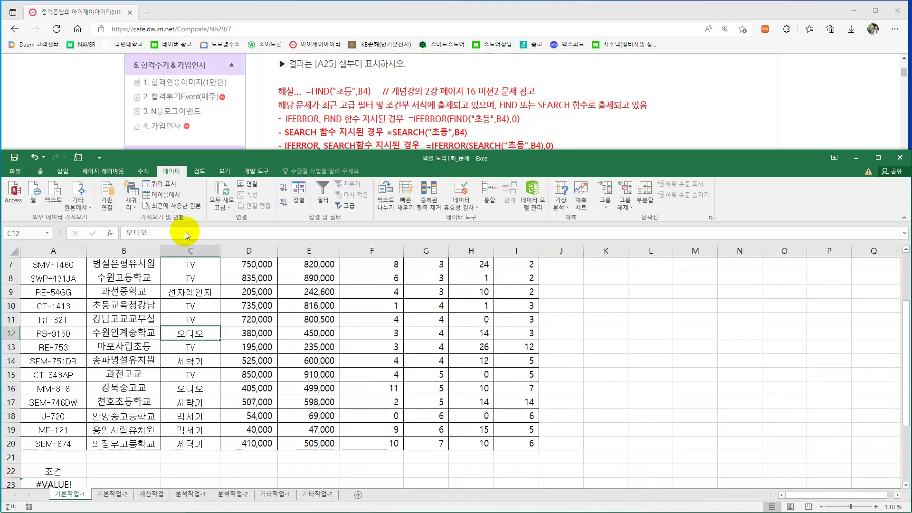
click(345, 206)
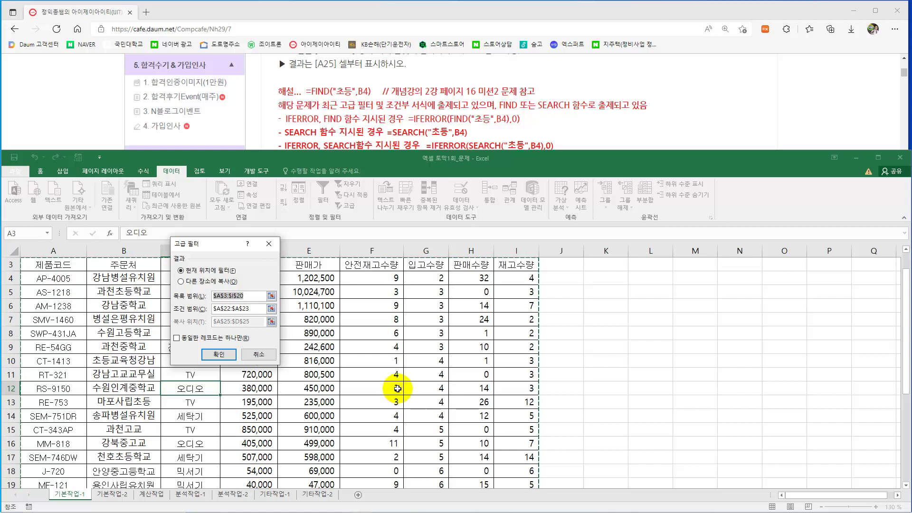
click(250, 308)
scroll(184, 373, down, 4)
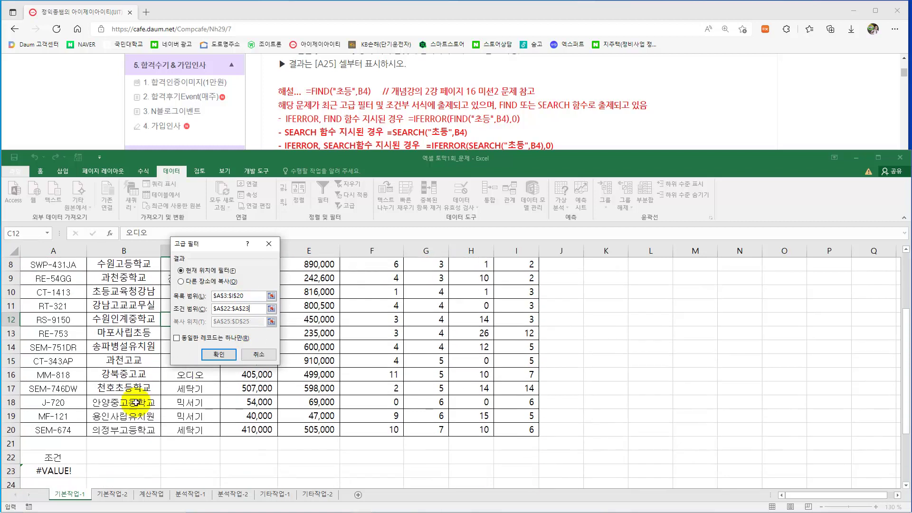
key(BackSpace)
text(3)
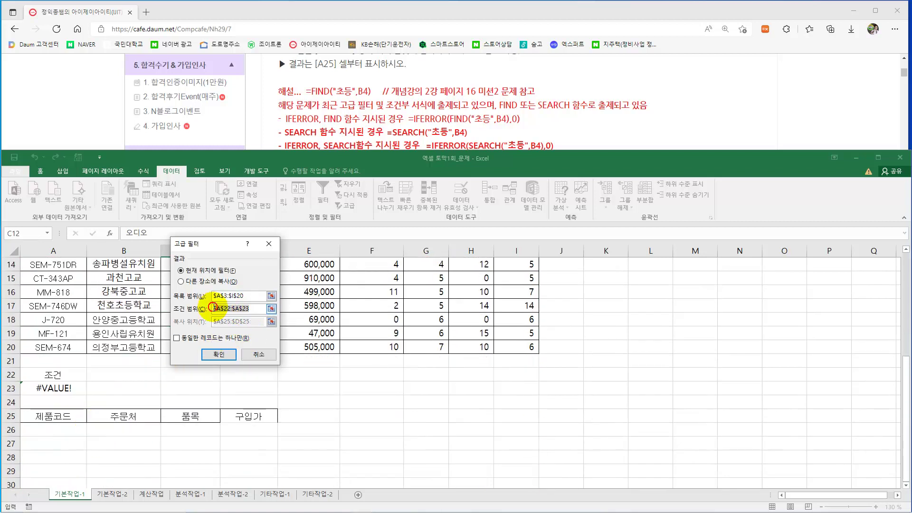
click(63, 375)
drag(63, 374, 54, 389)
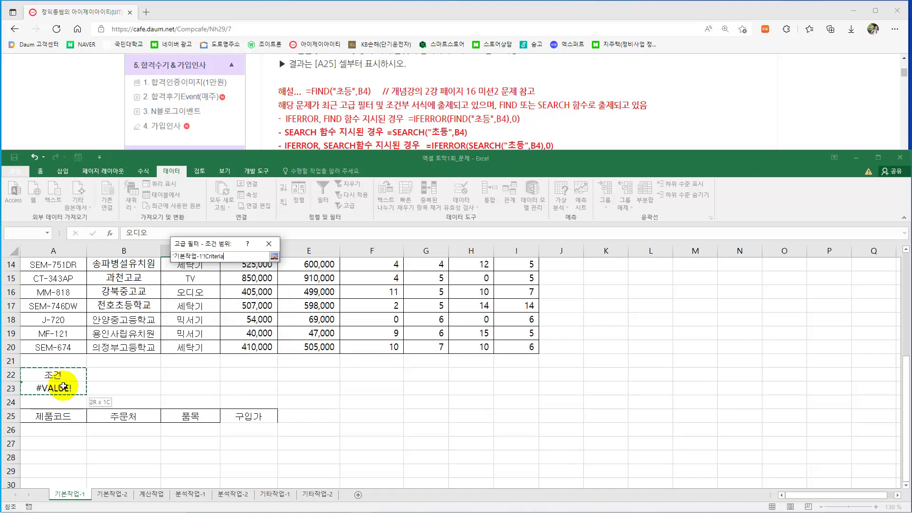
click(181, 281)
click(240, 321)
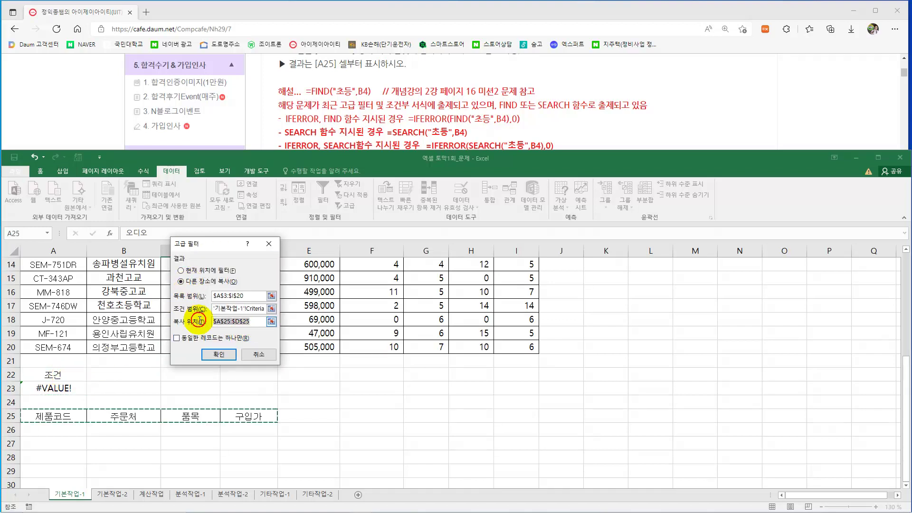
drag(53, 417, 249, 416)
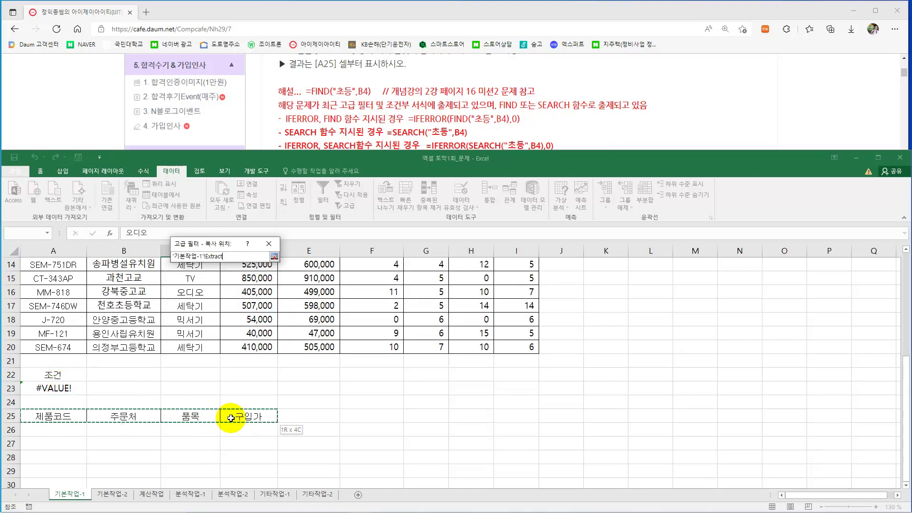
click(224, 352)
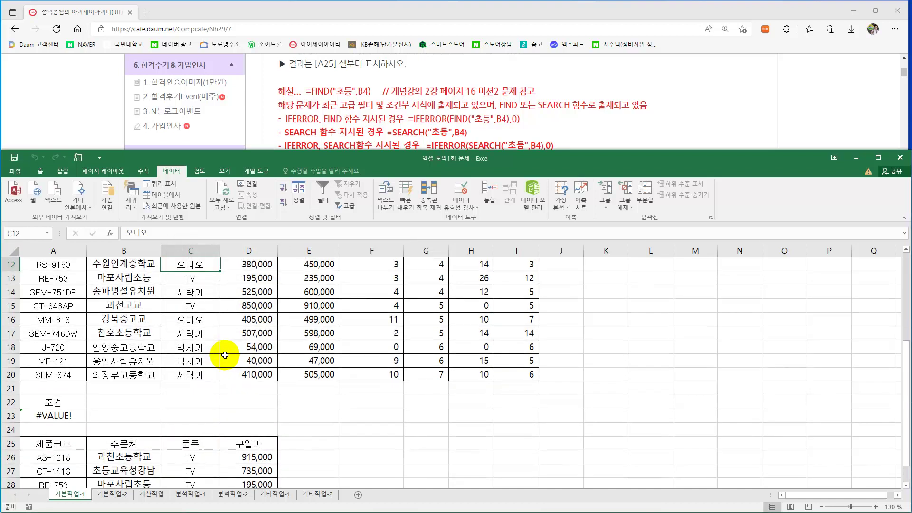
scroll(190, 361, down, 3)
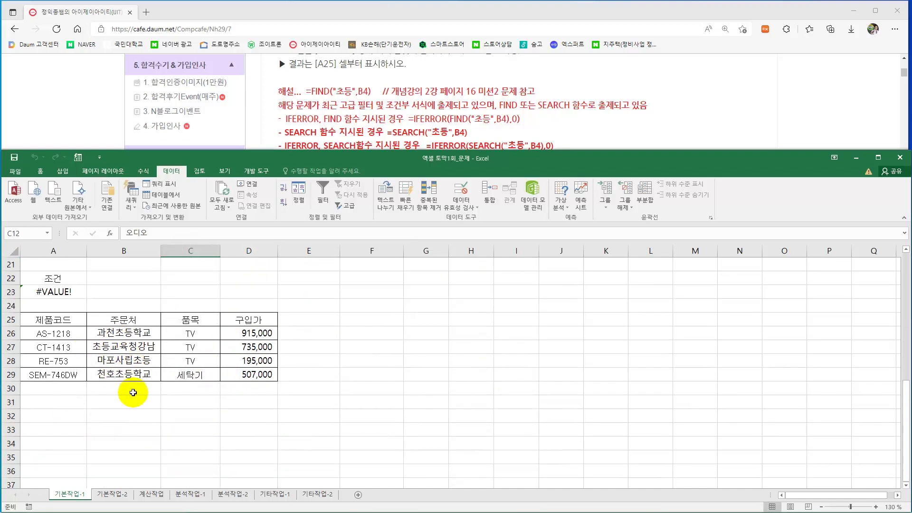
scroll(133, 392, up, 2)
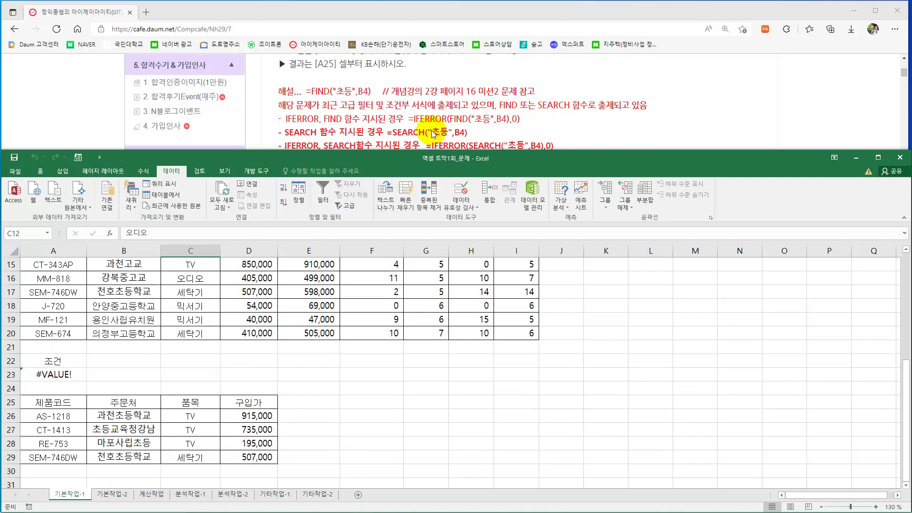
Read the task page's notes on IFERROR with SEARCH and on ISERROR for records not containing "초등"
click(634, 126)
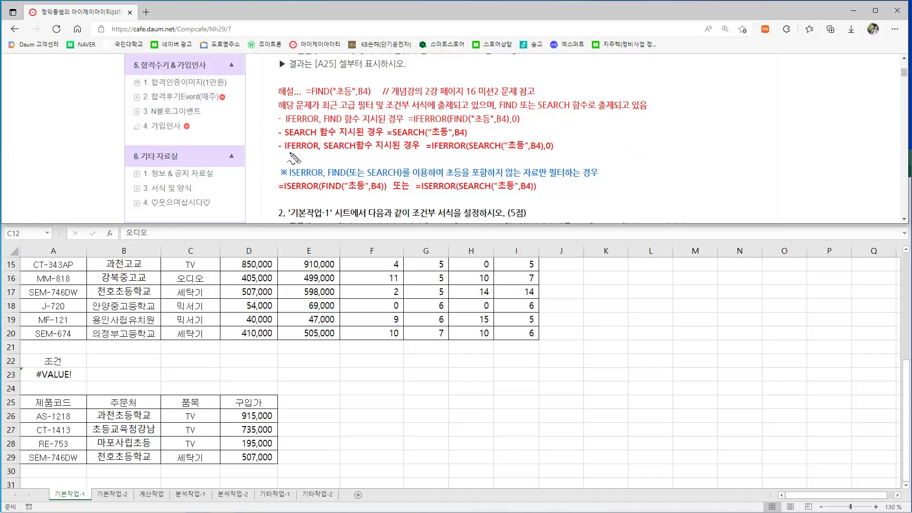
drag(287, 152, 318, 152)
drag(418, 97, 476, 101)
drag(437, 152, 467, 151)
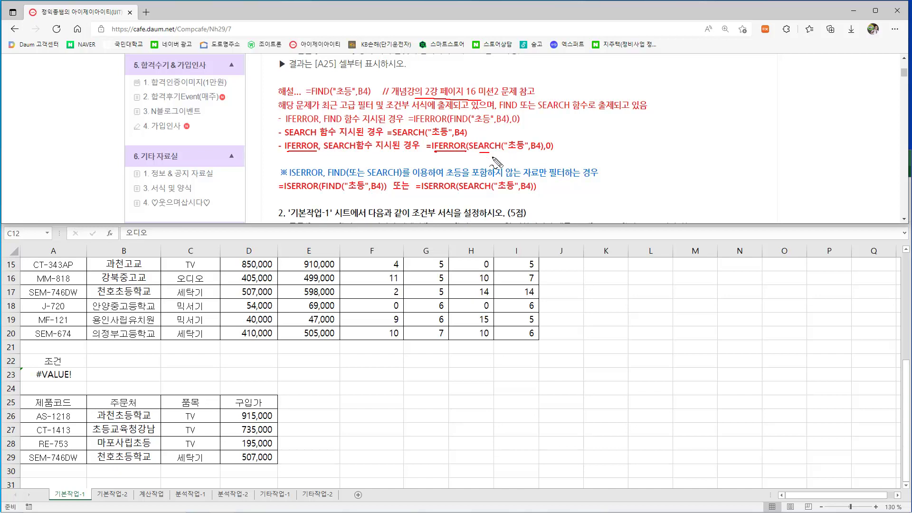
drag(473, 179, 518, 180)
drag(524, 167, 448, 165)
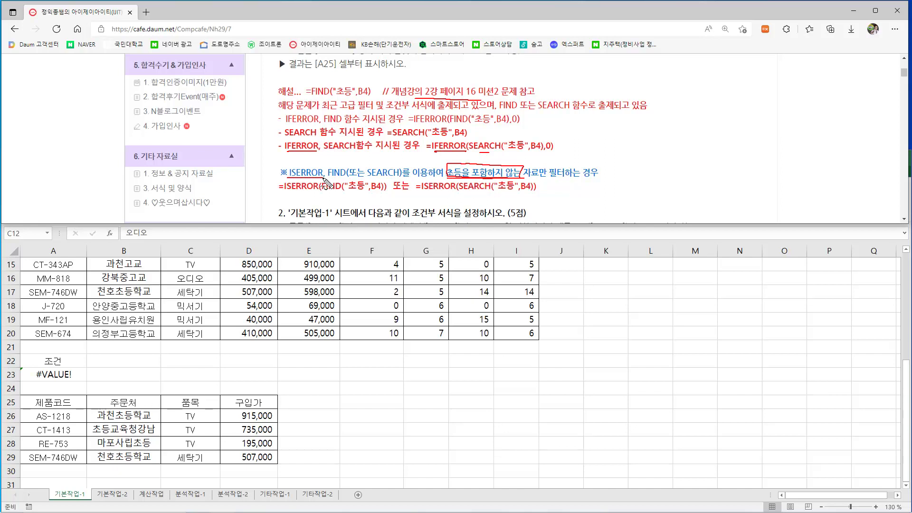
key(Escape)
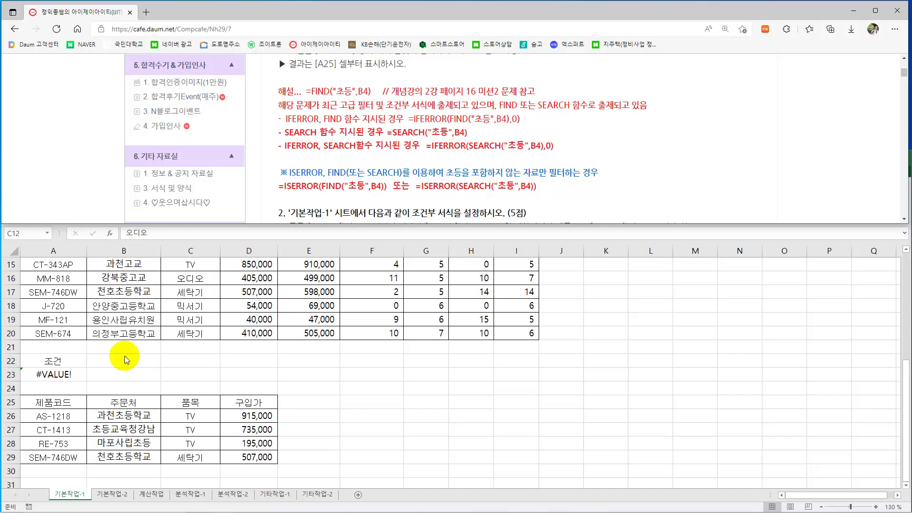
click(57, 375)
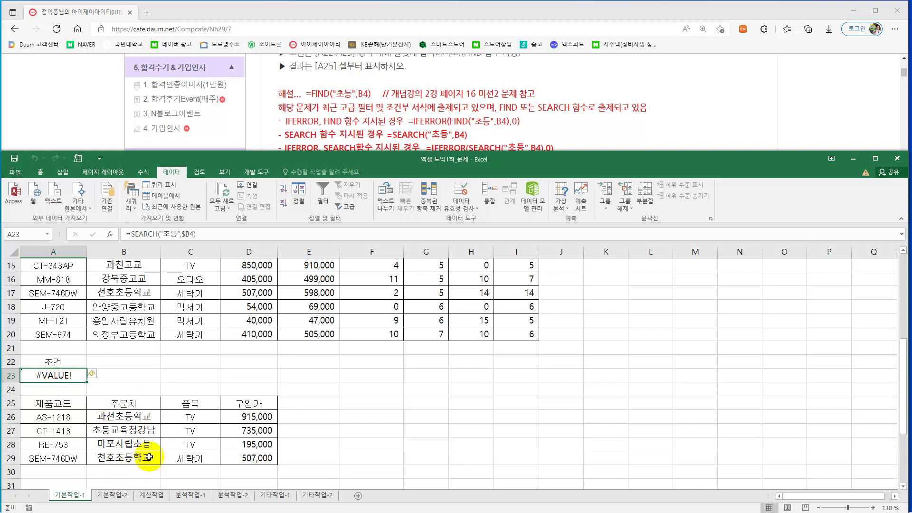
click(266, 130)
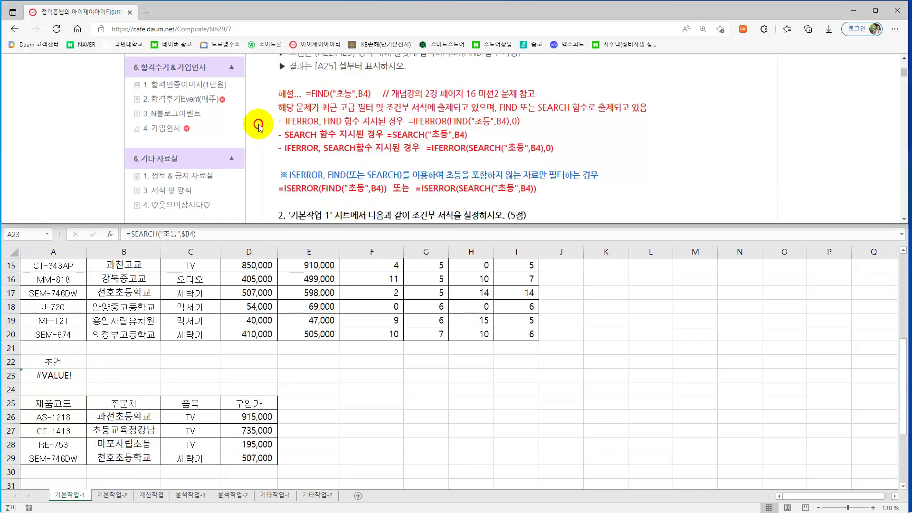
click(68, 375)
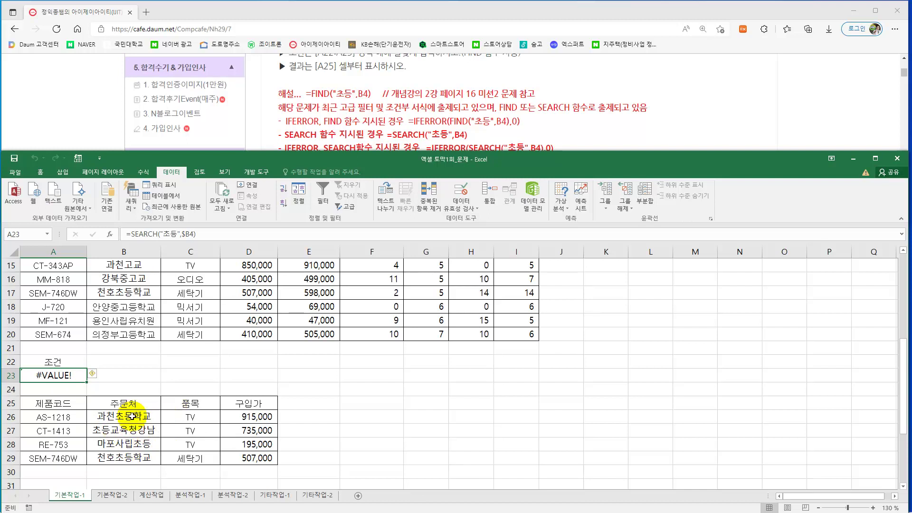
Delete rows 26 to 29 to remove the records extracted with the SEARCH condition
drag(13, 417, 8, 462)
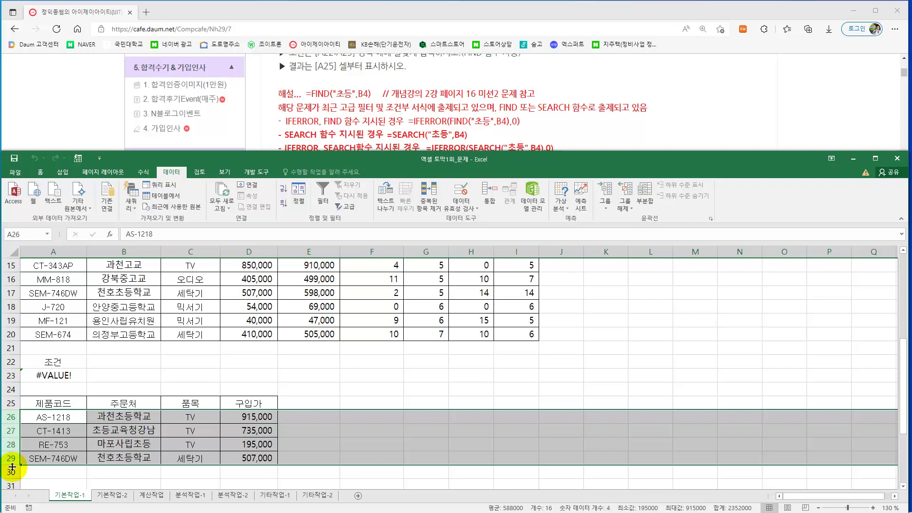
right_click(10, 430)
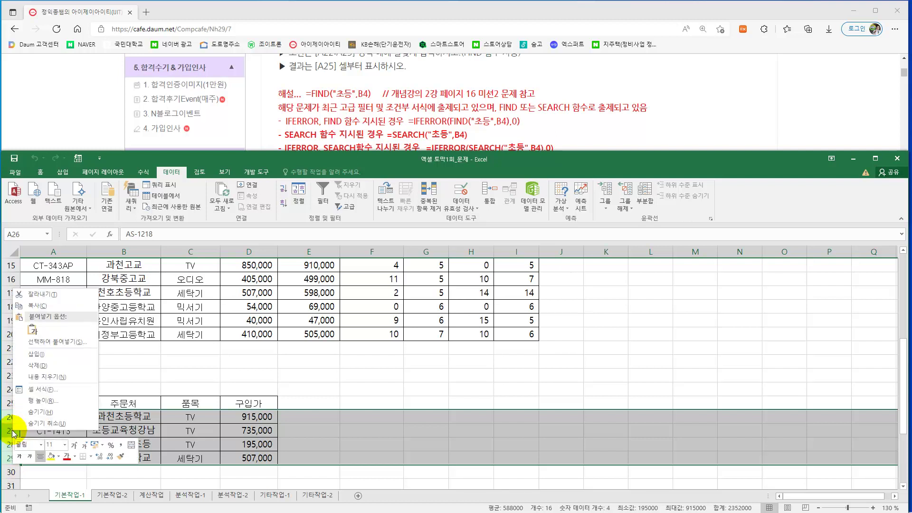
click(44, 366)
click(95, 425)
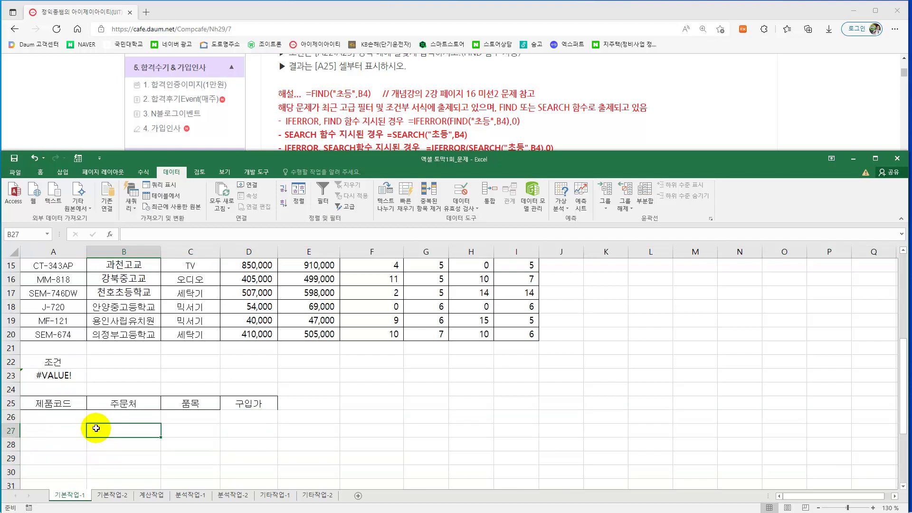
Wrap the SEARCH condition in A23 with ISERROR so the formula reads =ISERROR(SEARCH("초등",$B4))
click(53, 375)
double_click(131, 233)
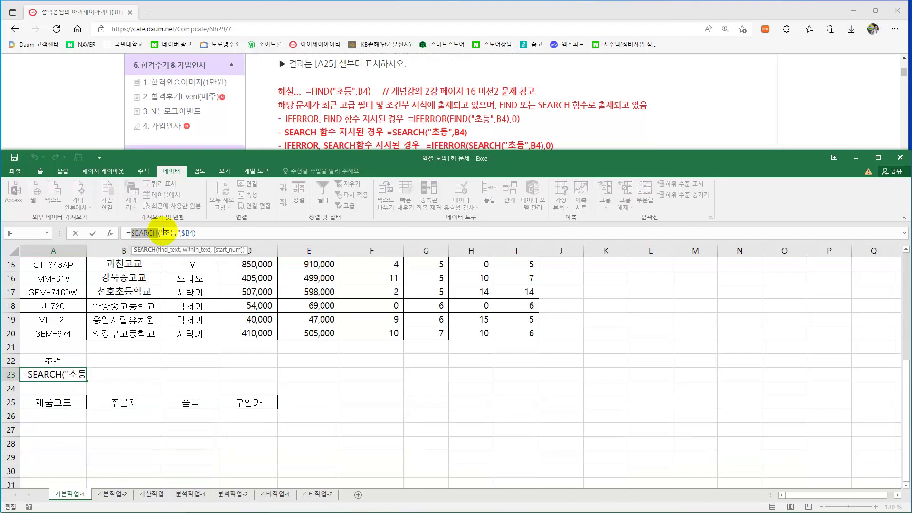
text(ㄹ)
key(BackSpace)
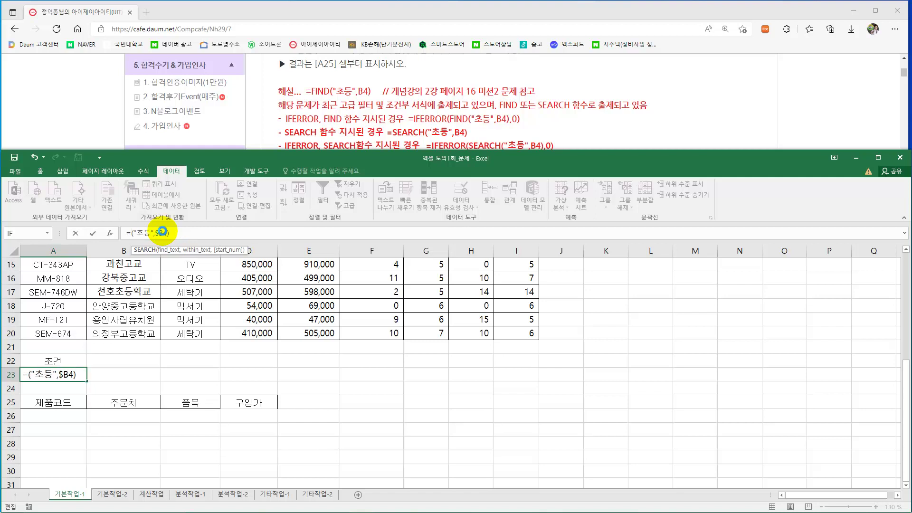
key(ctrl+z)
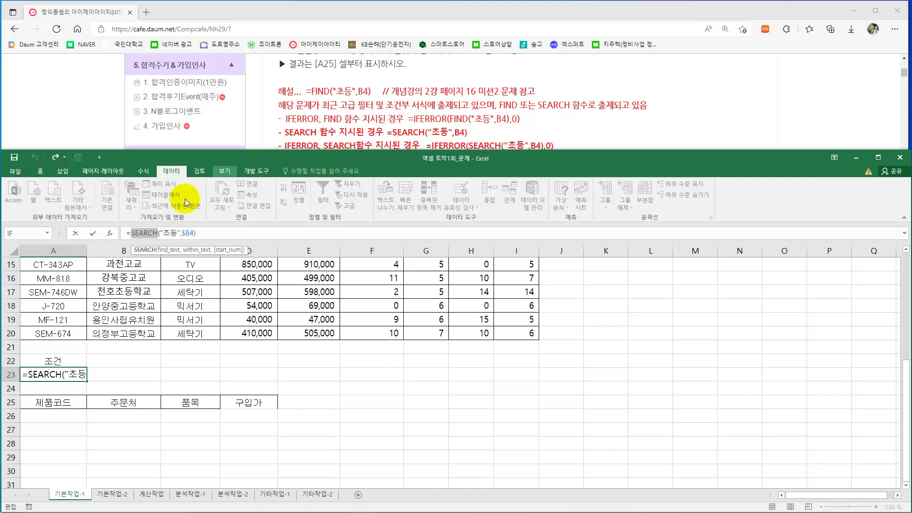
click(131, 233)
text(ㅏㄴ)
key(BackSpace)
key(BackSpace)
text(ise)
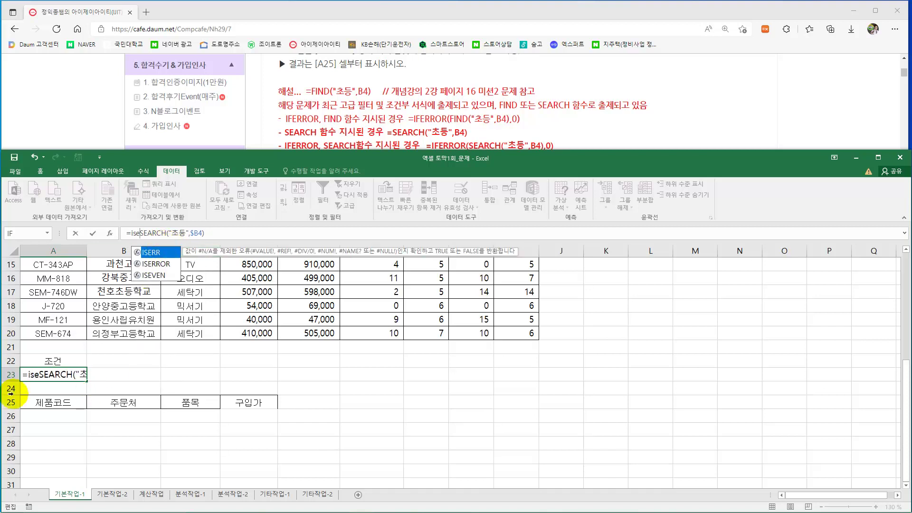
double_click(161, 265)
click(249, 229)
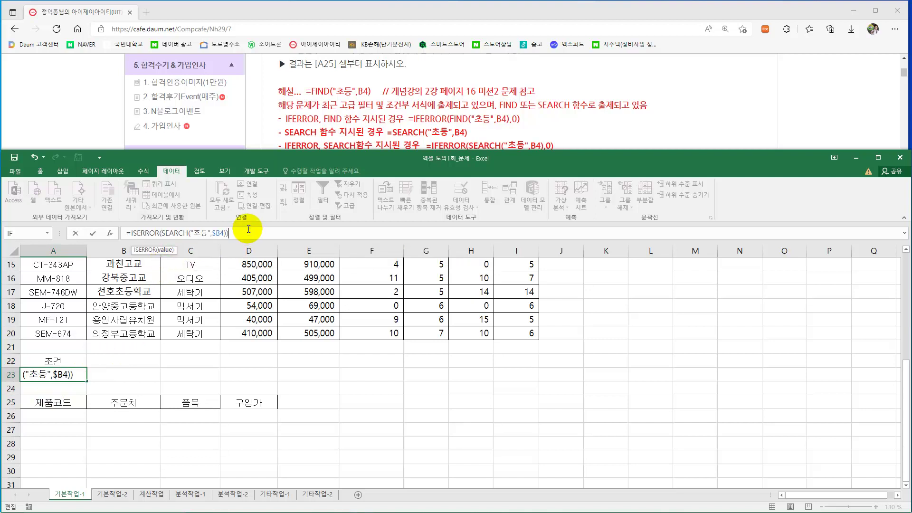
text())
key(Return)
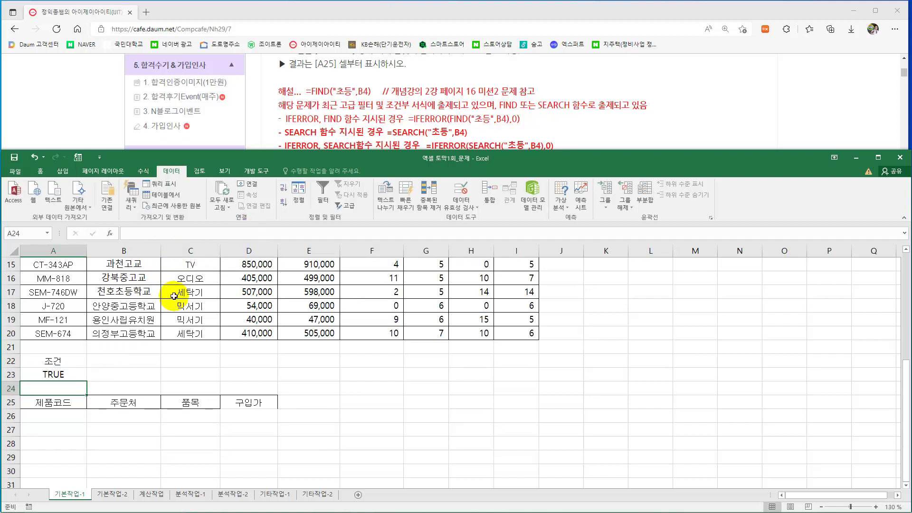
Run an advanced filter on A3:I20 with the ISERROR condition in A22:A23, copying the records without "초등" to A25:D25
click(70, 378)
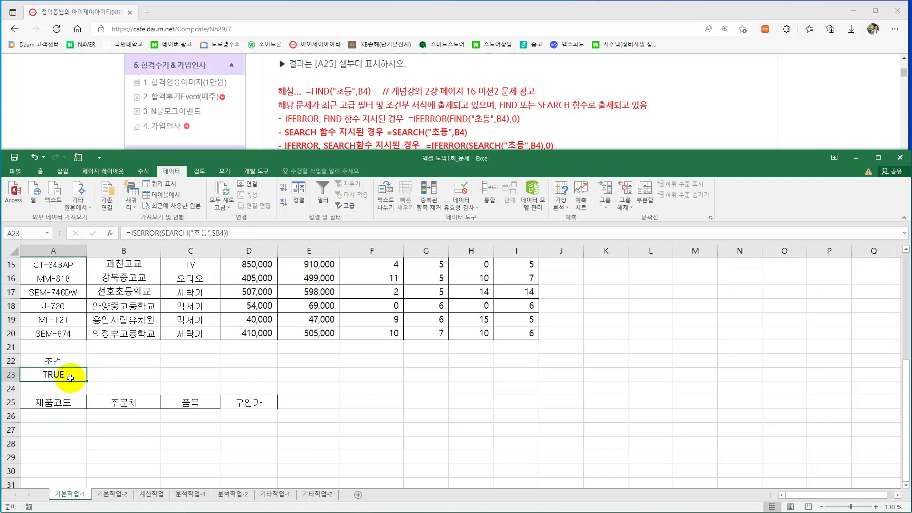
click(170, 320)
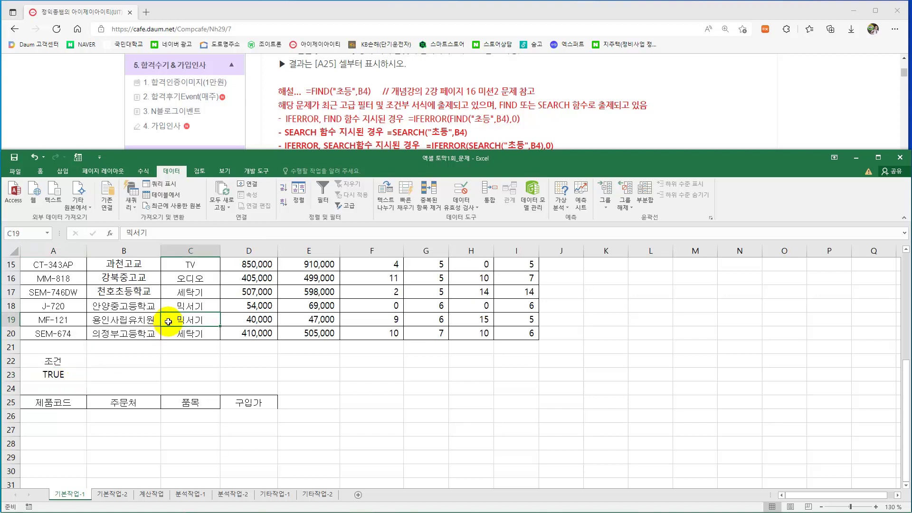
scroll(171, 314, up, 3)
click(345, 205)
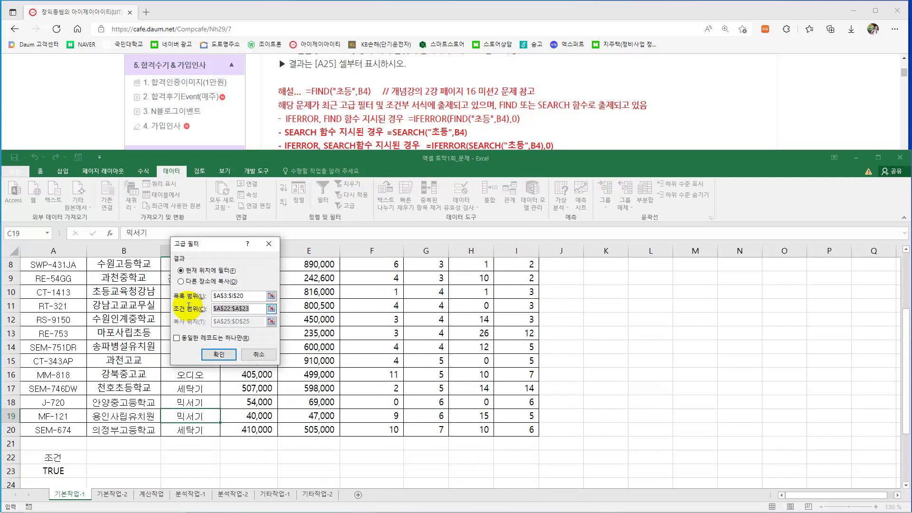
drag(53, 457, 63, 472)
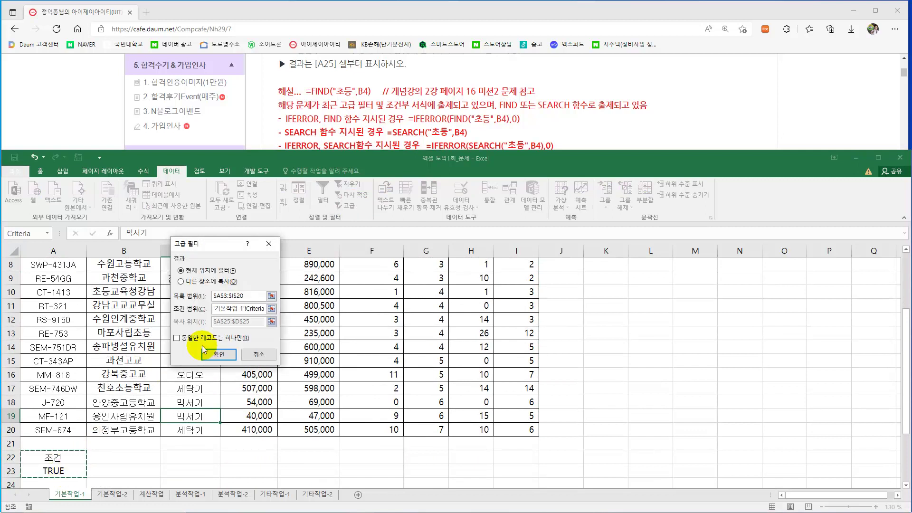
click(195, 281)
click(248, 321)
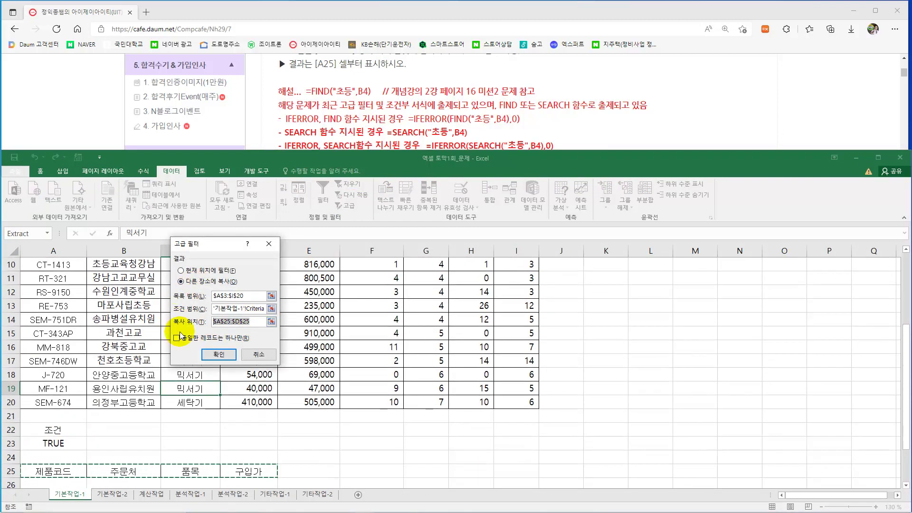
drag(53, 471, 248, 472)
click(219, 354)
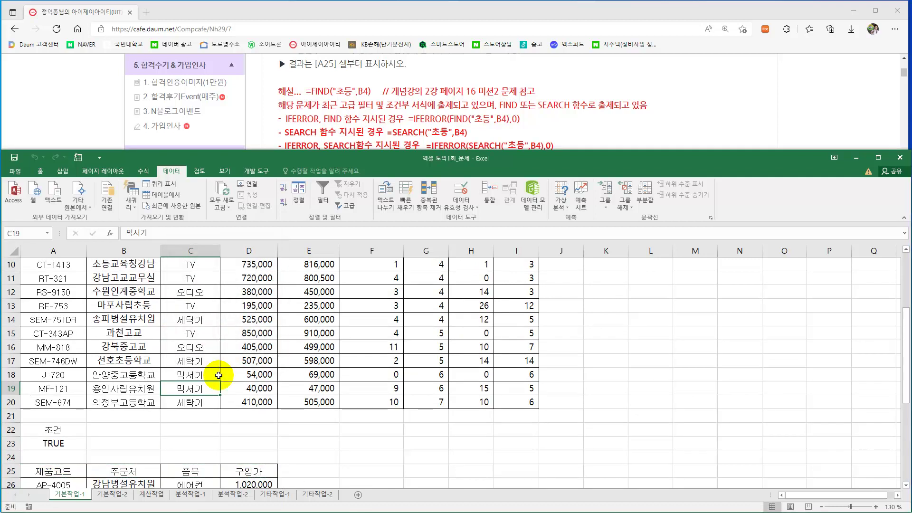
Check the extracted 주문처 entries from B26 down against the ISERROR condition in A23 and the task page's notes
scroll(190, 389, down, 3)
drag(124, 362, 143, 490)
scroll(133, 459, up, 3)
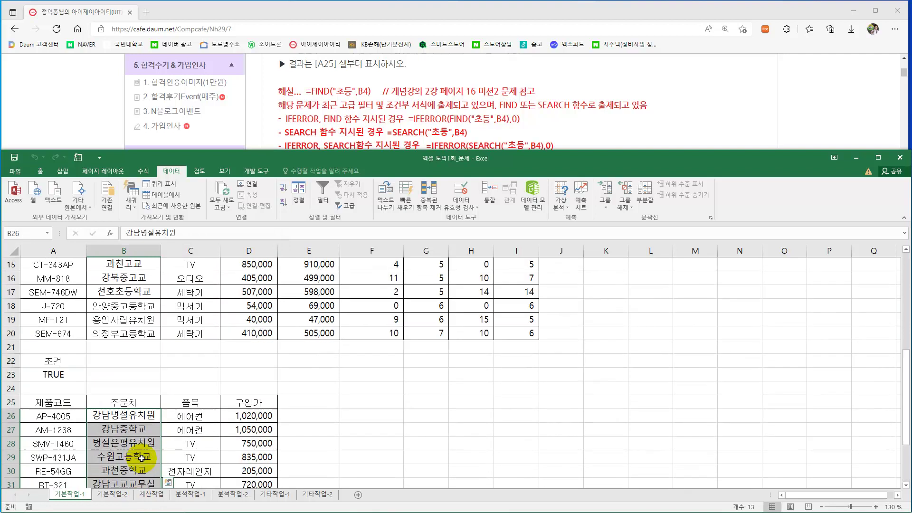
click(52, 376)
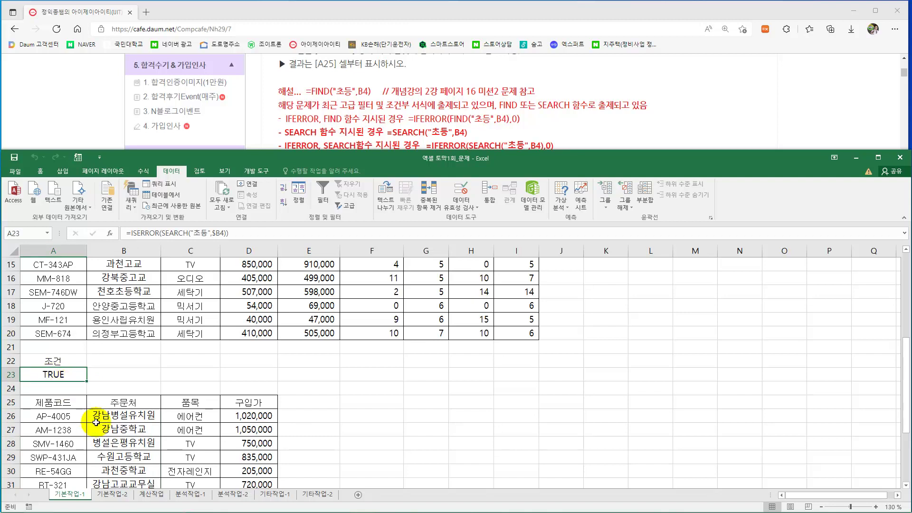
click(121, 416)
click(52, 376)
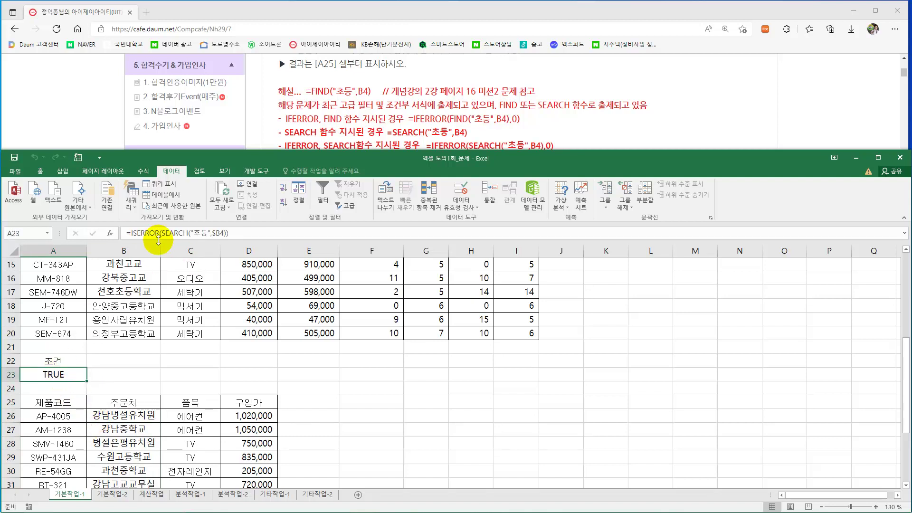
click(472, 145)
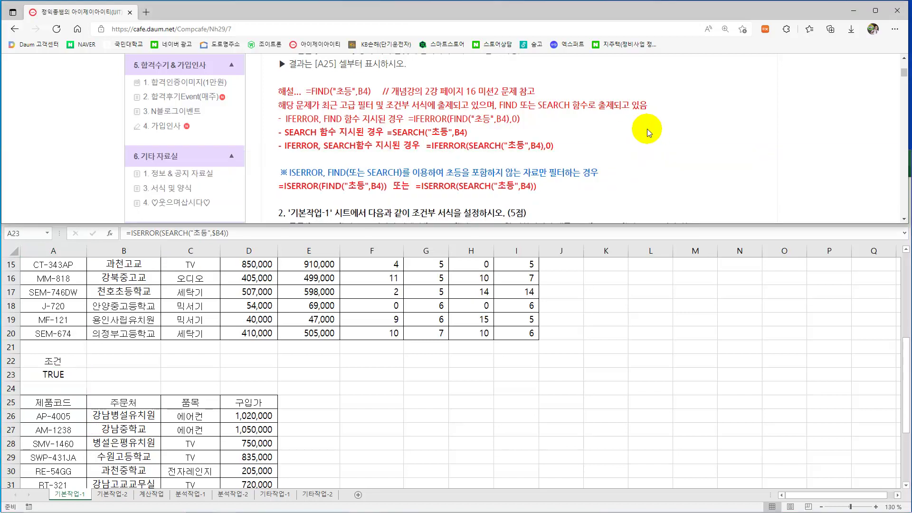